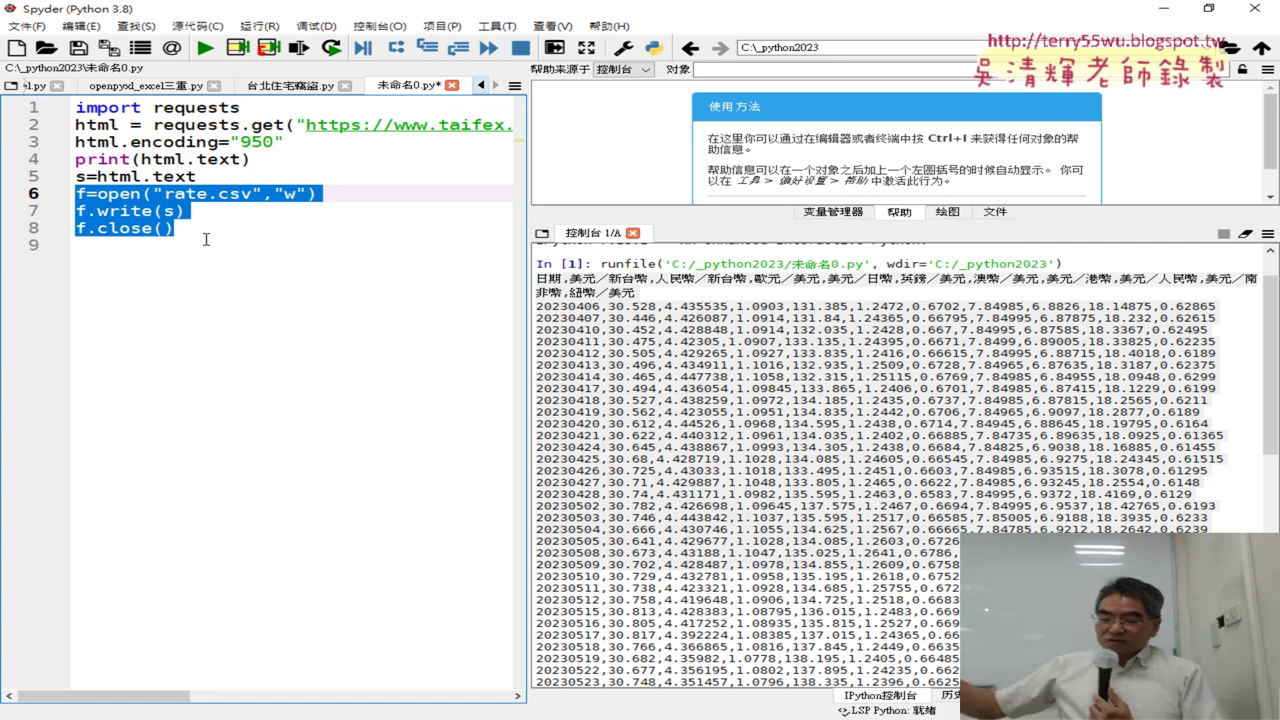
Step: Enlarge the code text, widen the editor pane, and run the script that writes rate.csv
scroll(206, 239, "up", 5, "ctrl")
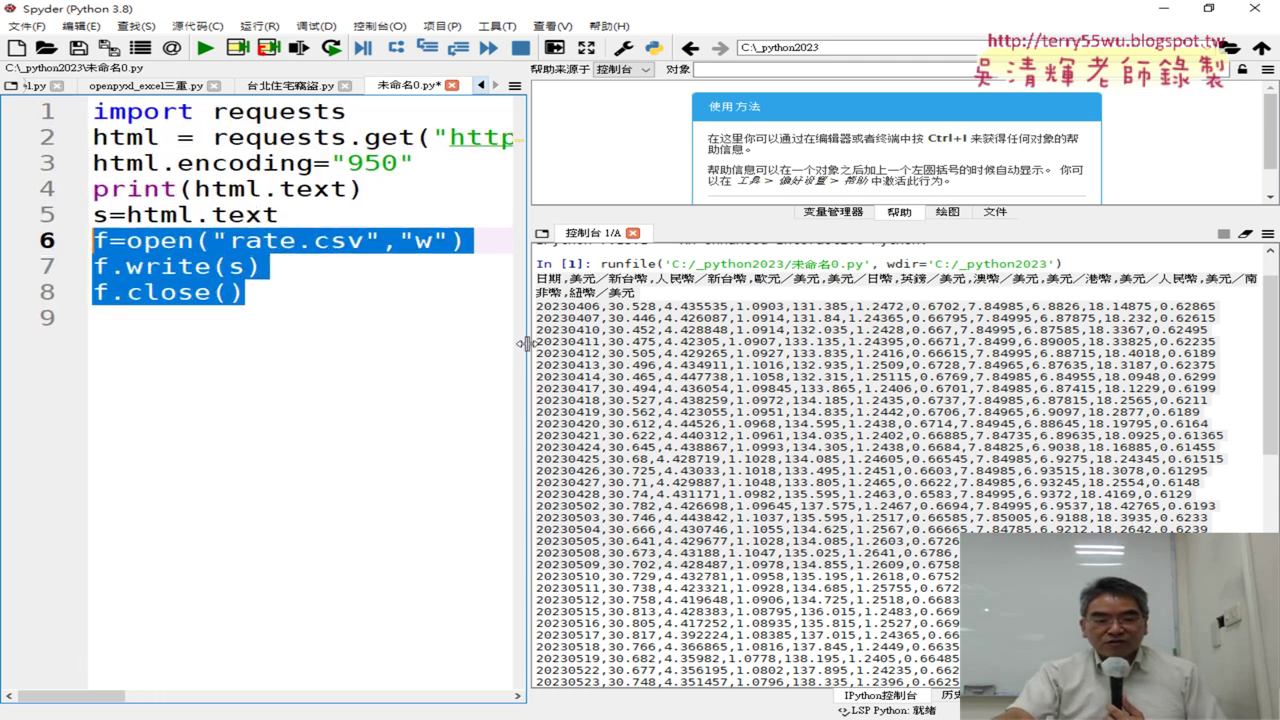
left_click_drag(533, 343, 736, 360)
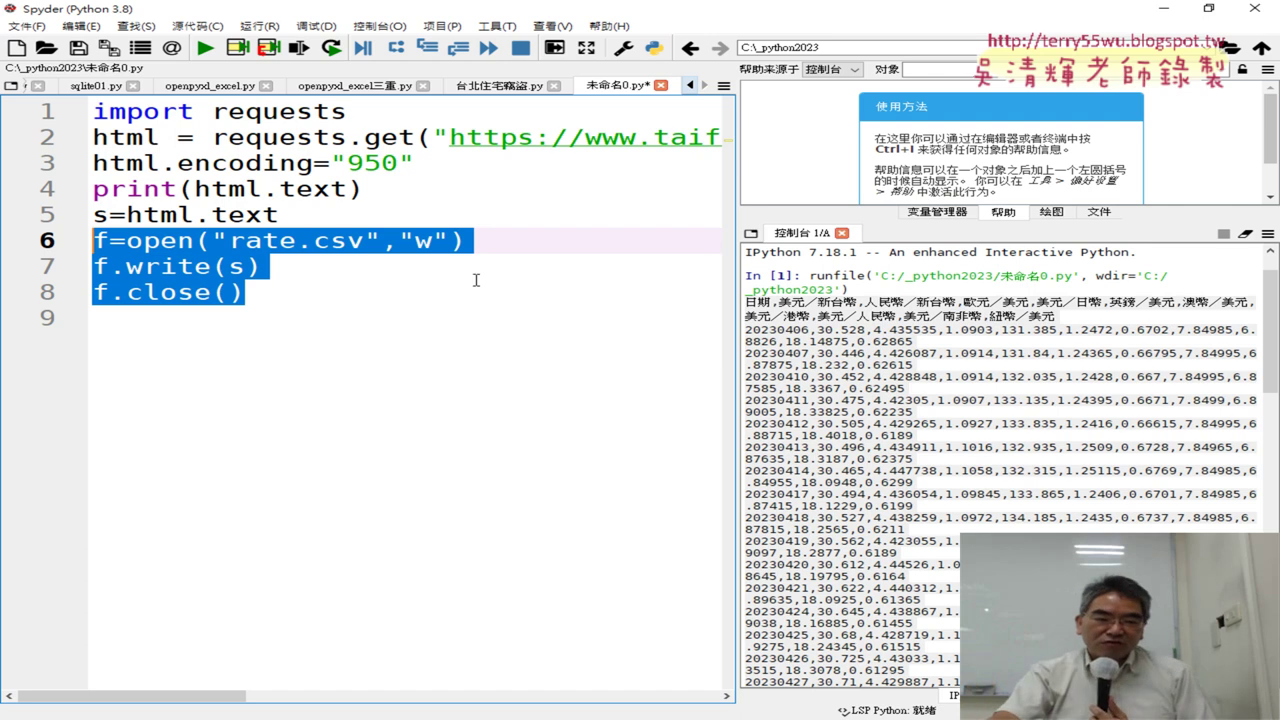
left_click(206, 50)
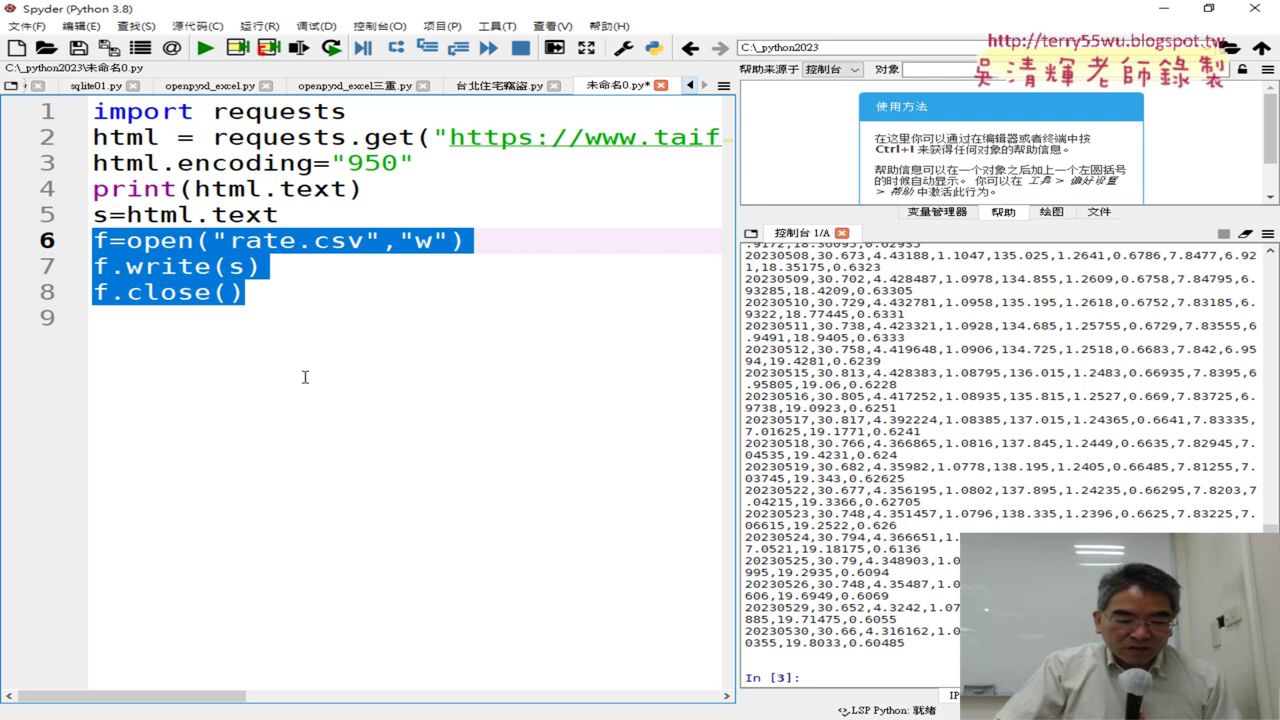
Step: Switch to File Explorer and open the _python2023 folder on the C: drive
left_click(325, 719)
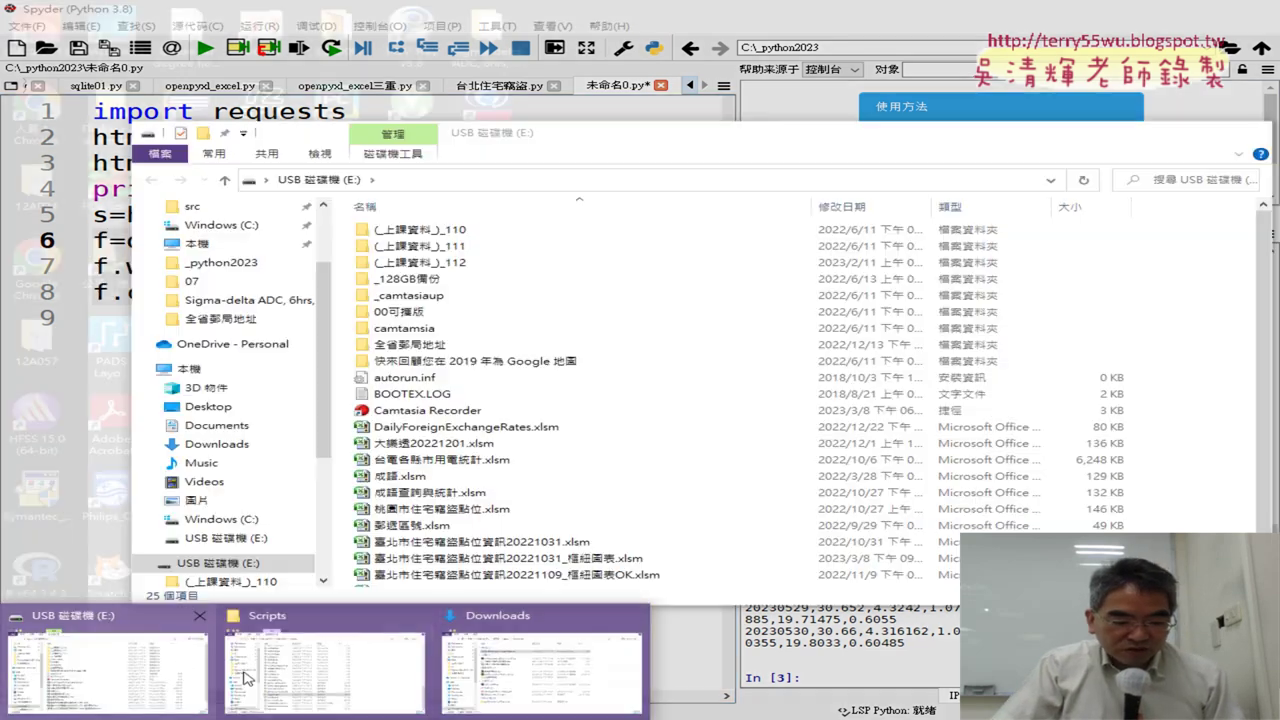
left_click(265, 668)
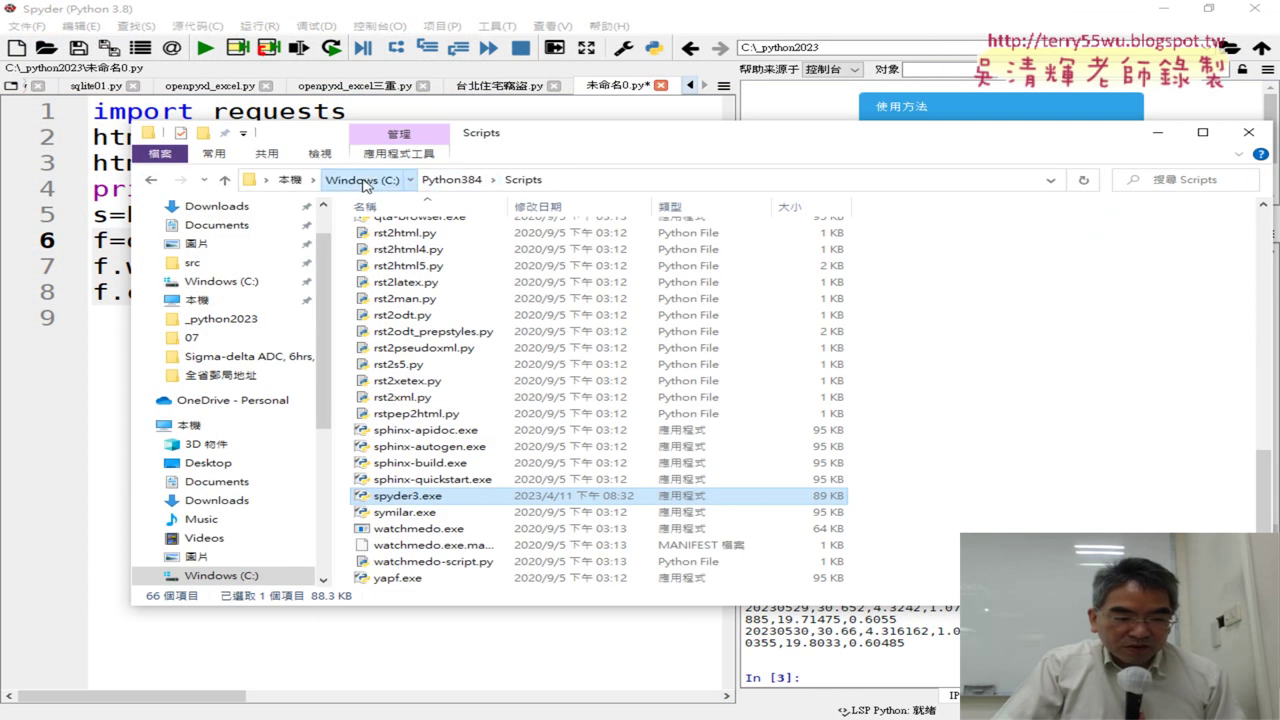
left_click(362, 180)
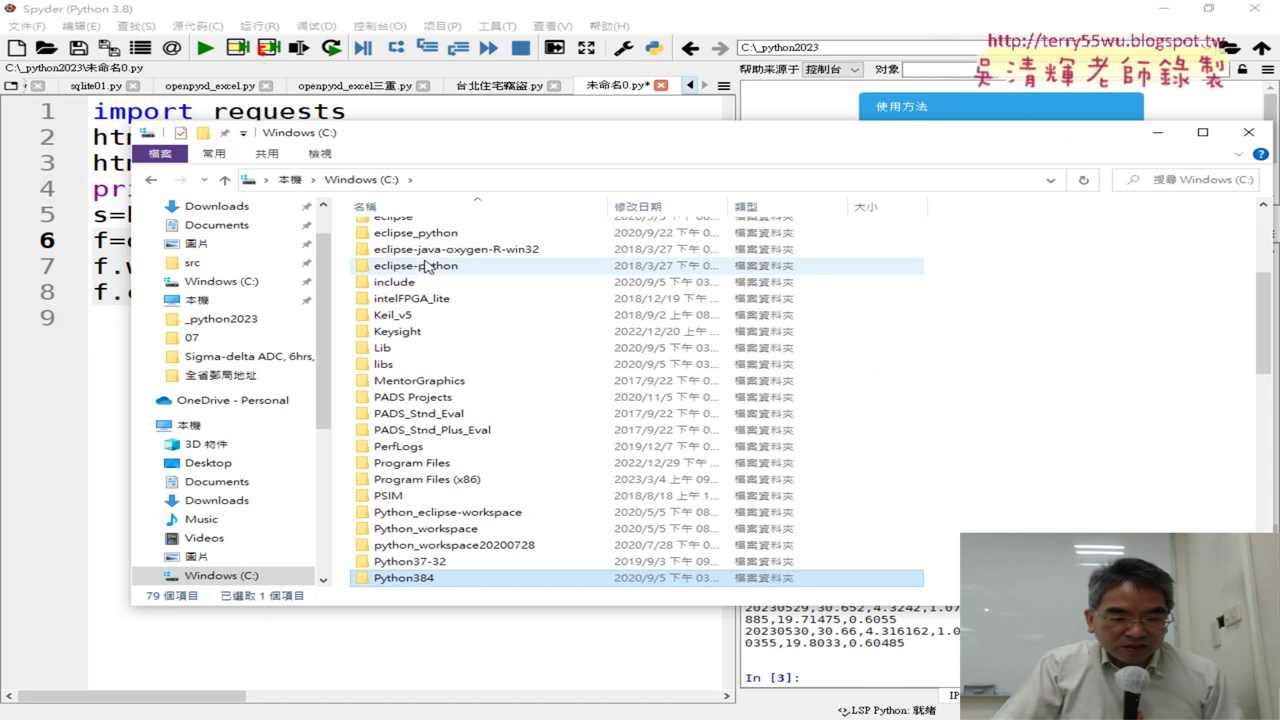
scroll(503, 275, "up", 5)
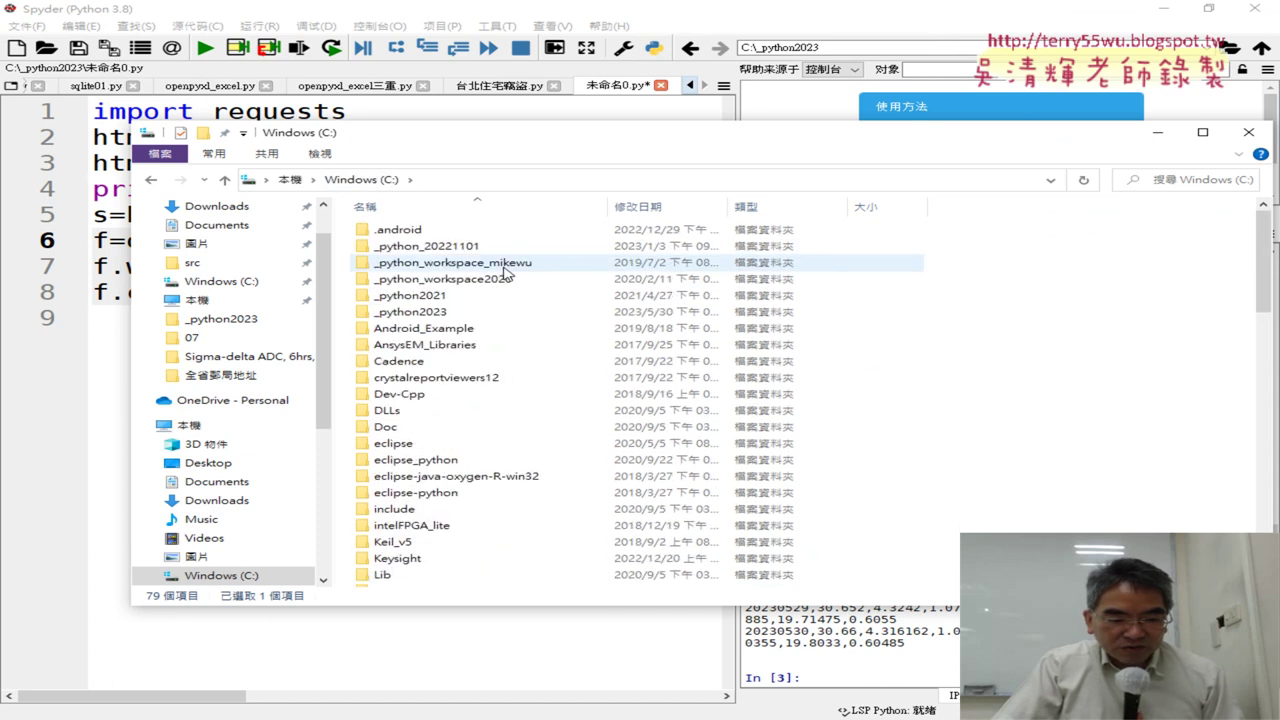
double_click(441, 312)
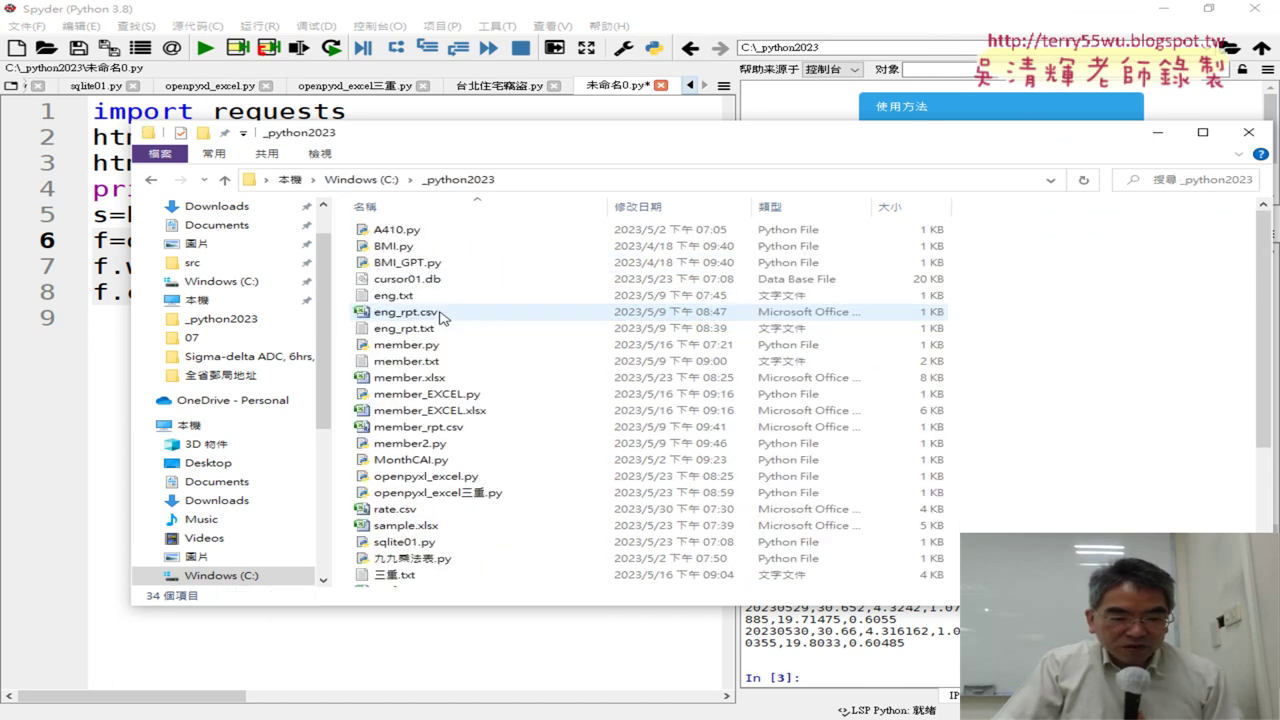
Step: Sort the folder by modification date, newest first, and open rate.csv in Excel
left_click(668, 208)
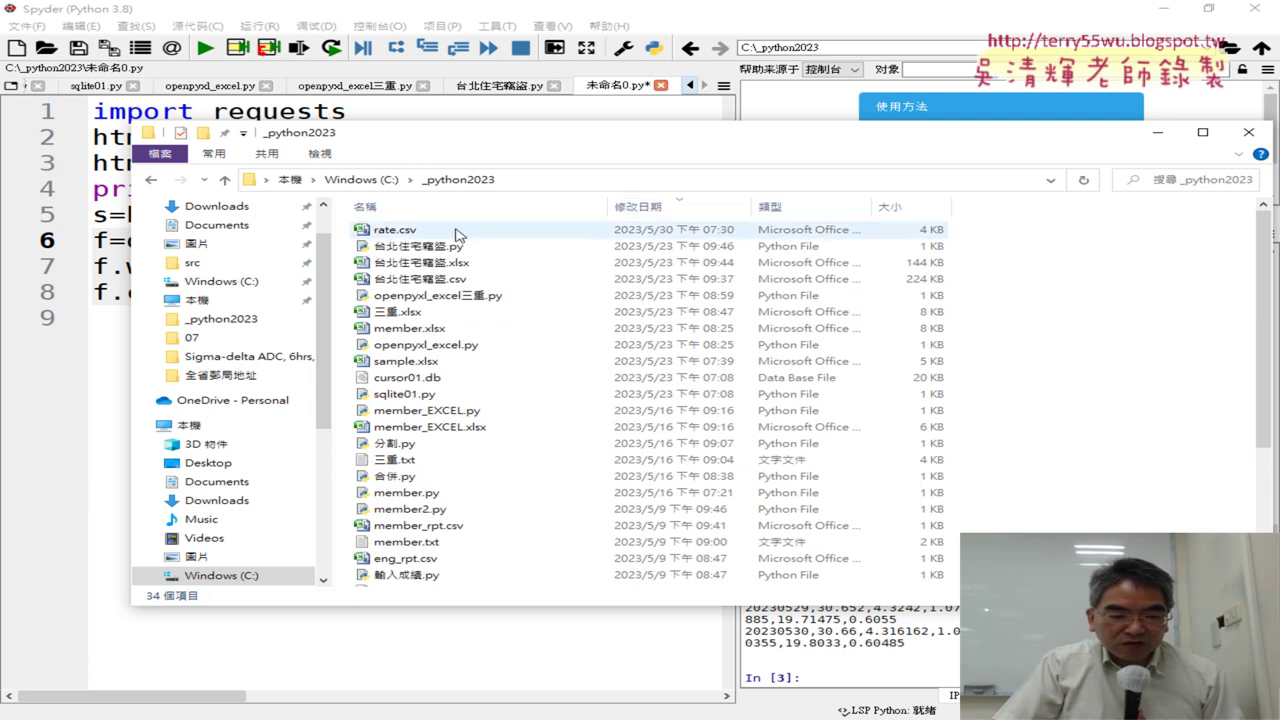
left_click(615, 238)
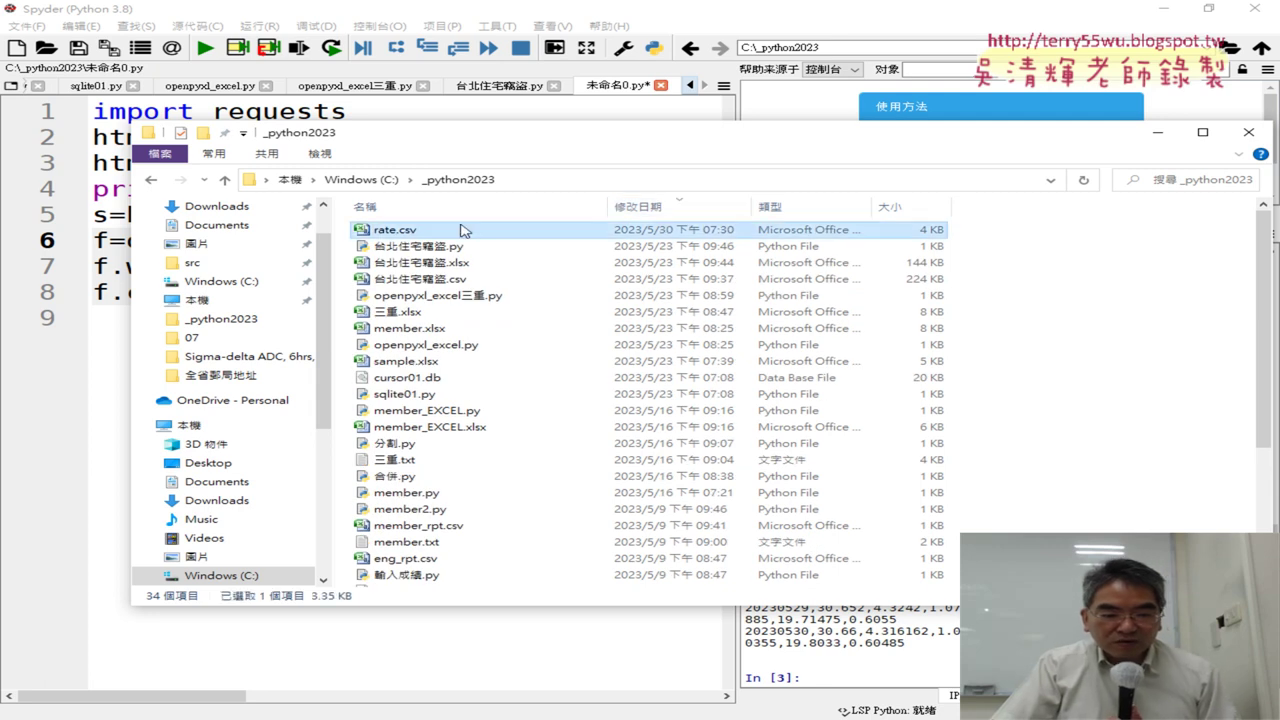
double_click(407, 232)
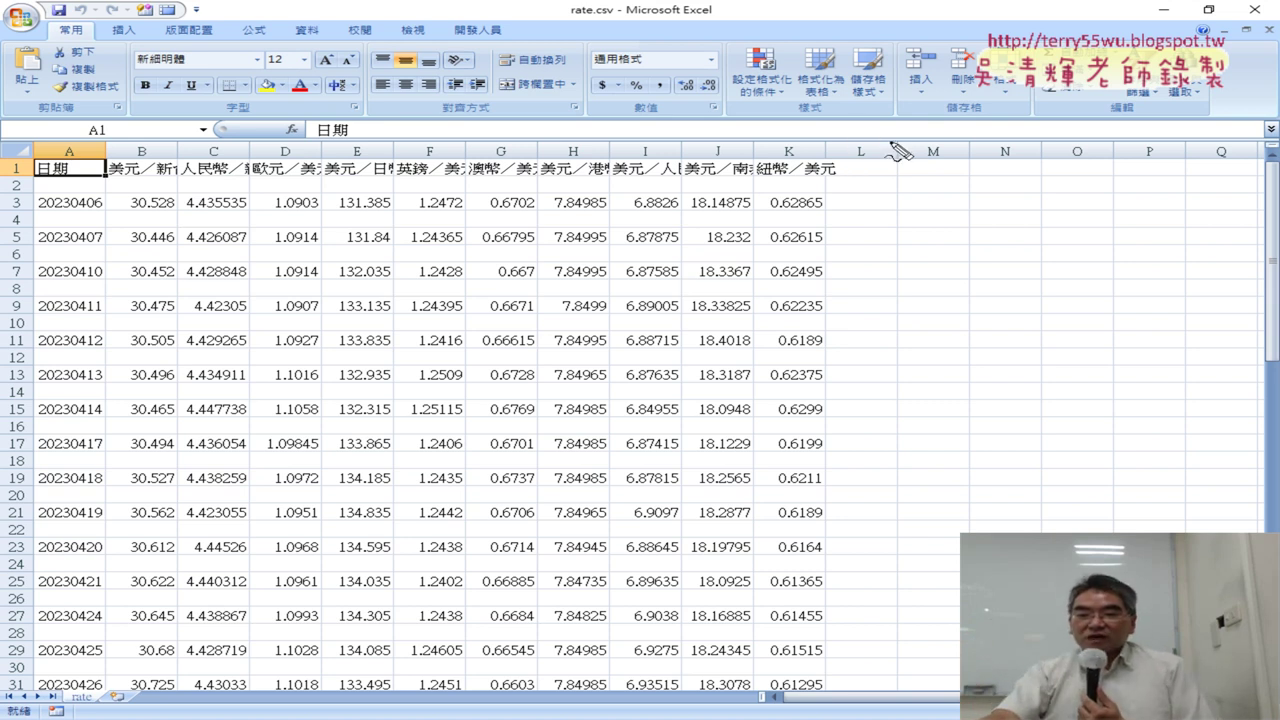
mouse_move(860, 155)
left_mouse_down()
mouse_move(906, 182)
mouse_move(928, 168)
mouse_move(935, 195)
left_mouse_up()
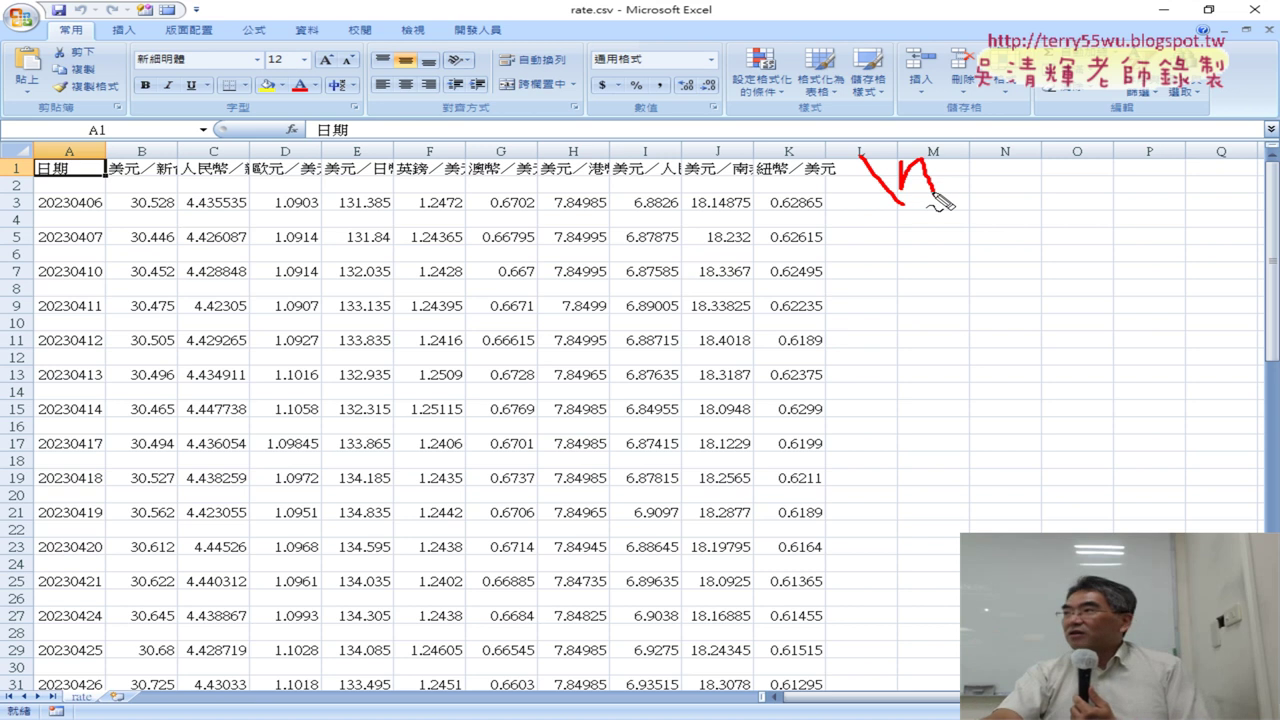
mouse_move(772, 158)
left_mouse_down()
mouse_move(810, 214)
mouse_move(860, 226)
mouse_move(944, 213)
left_mouse_up()
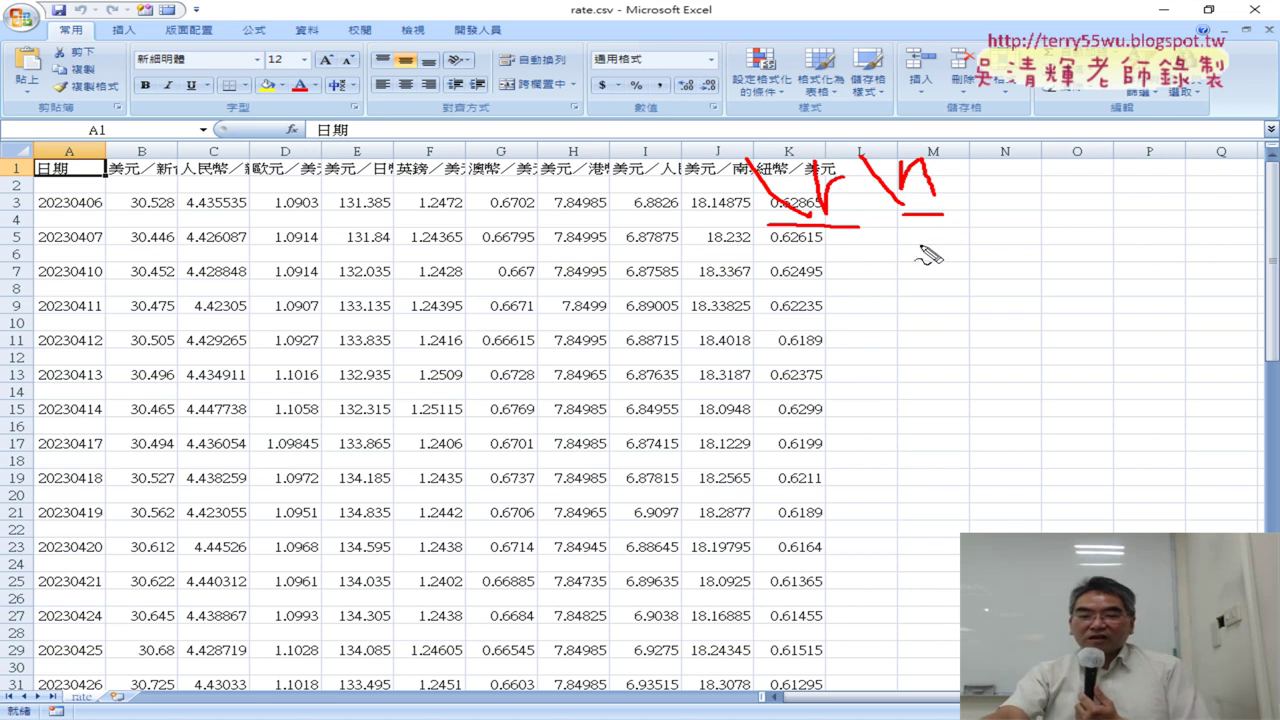
mouse_move(898, 272)
left_mouse_down()
mouse_move(876, 98)
mouse_move(850, 294)
left_mouse_up()
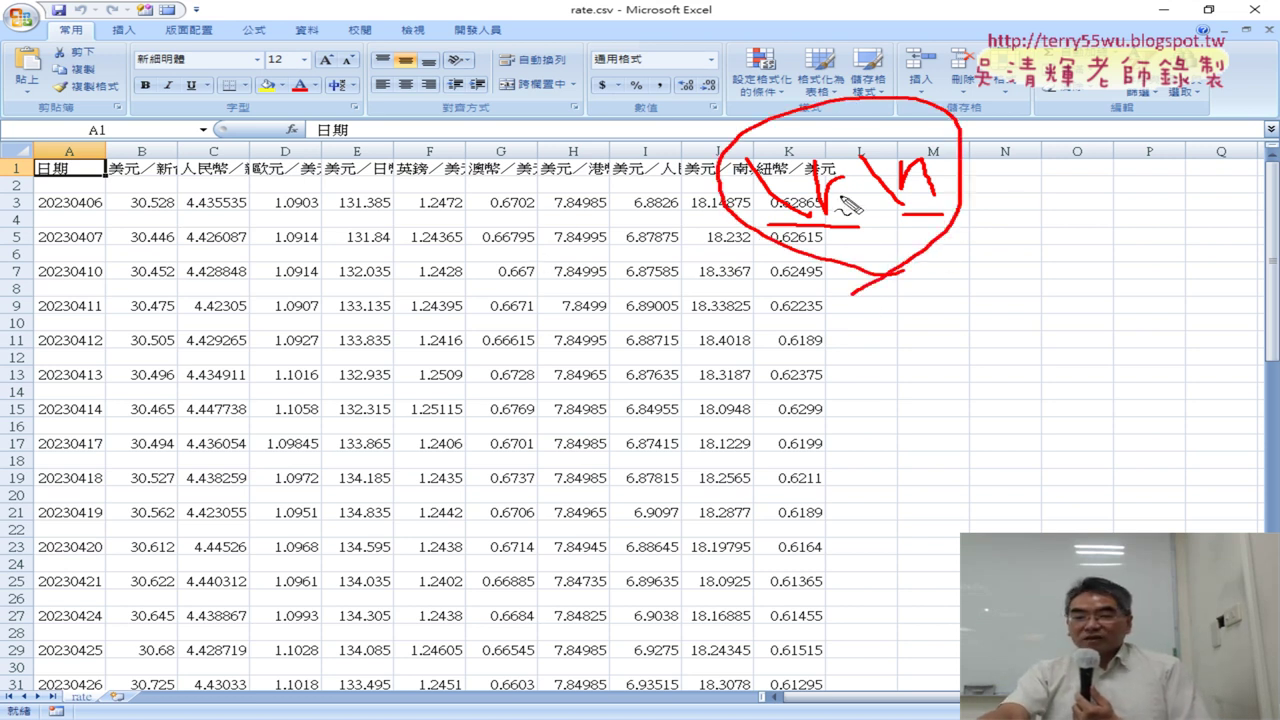
mouse_move(990, 194)
left_mouse_down()
mouse_move(1088, 196)
mouse_move(1054, 210)
left_mouse_up()
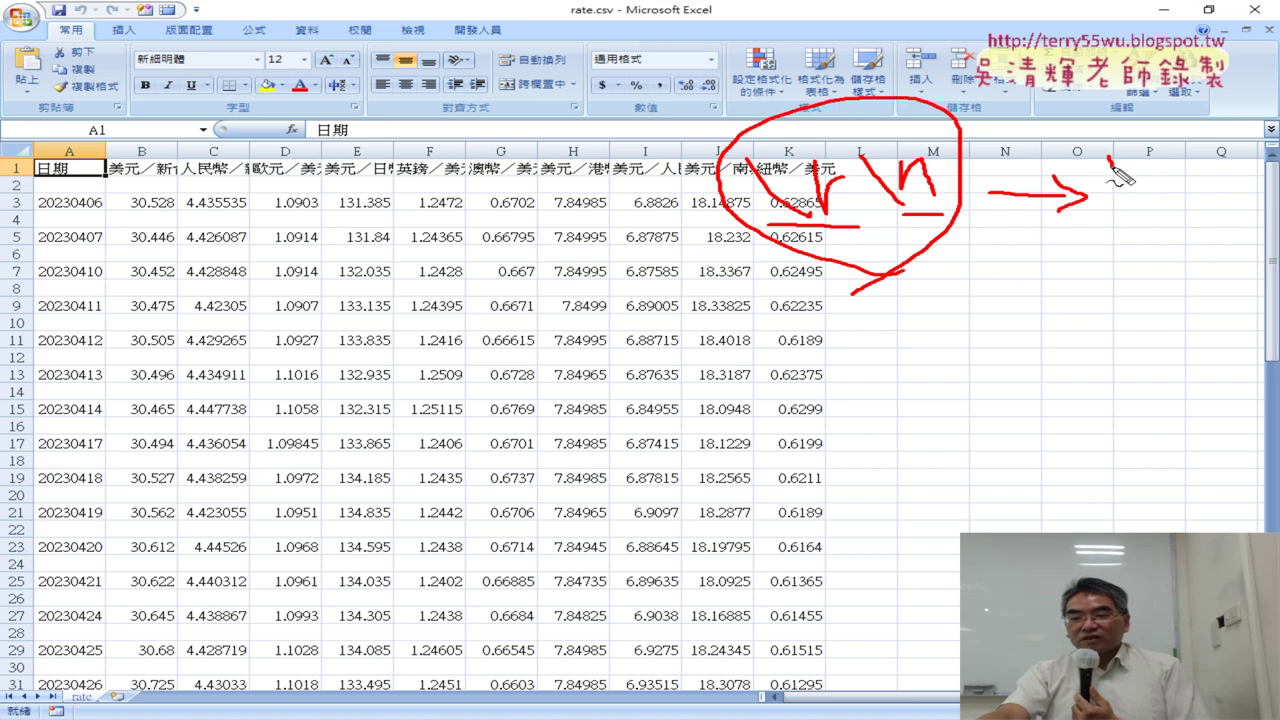
left_click_drag(1108, 158, 1143, 215)
mouse_move(1158, 170)
left_mouse_down()
mouse_move(1165, 216)
mouse_move(1203, 200)
left_mouse_up()
left_click_drag(1044, 124, 1052, 140)
mouse_move(1226, 138)
left_mouse_down()
mouse_move(1224, 152)
mouse_move(1238, 150)
left_mouse_up()
mouse_move(1130, 272)
left_mouse_down()
mouse_move(1056, 142)
mouse_move(1183, 258)
left_mouse_up()
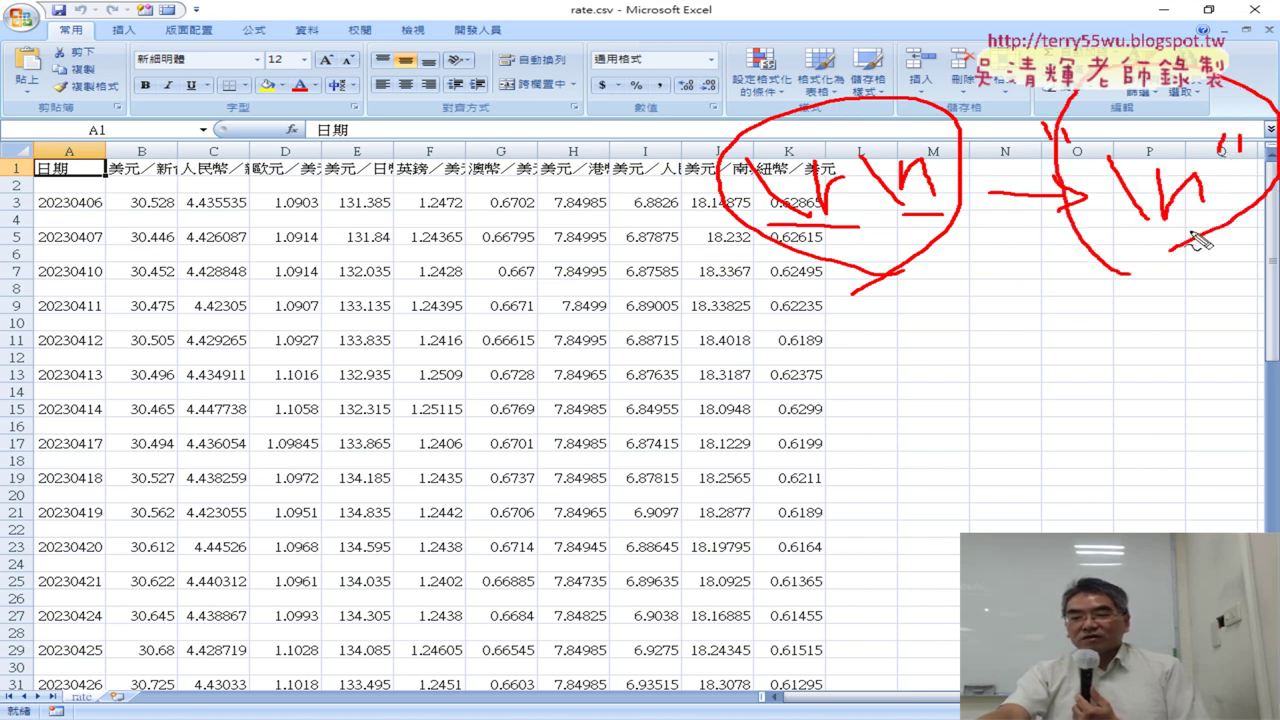
key("Escape")
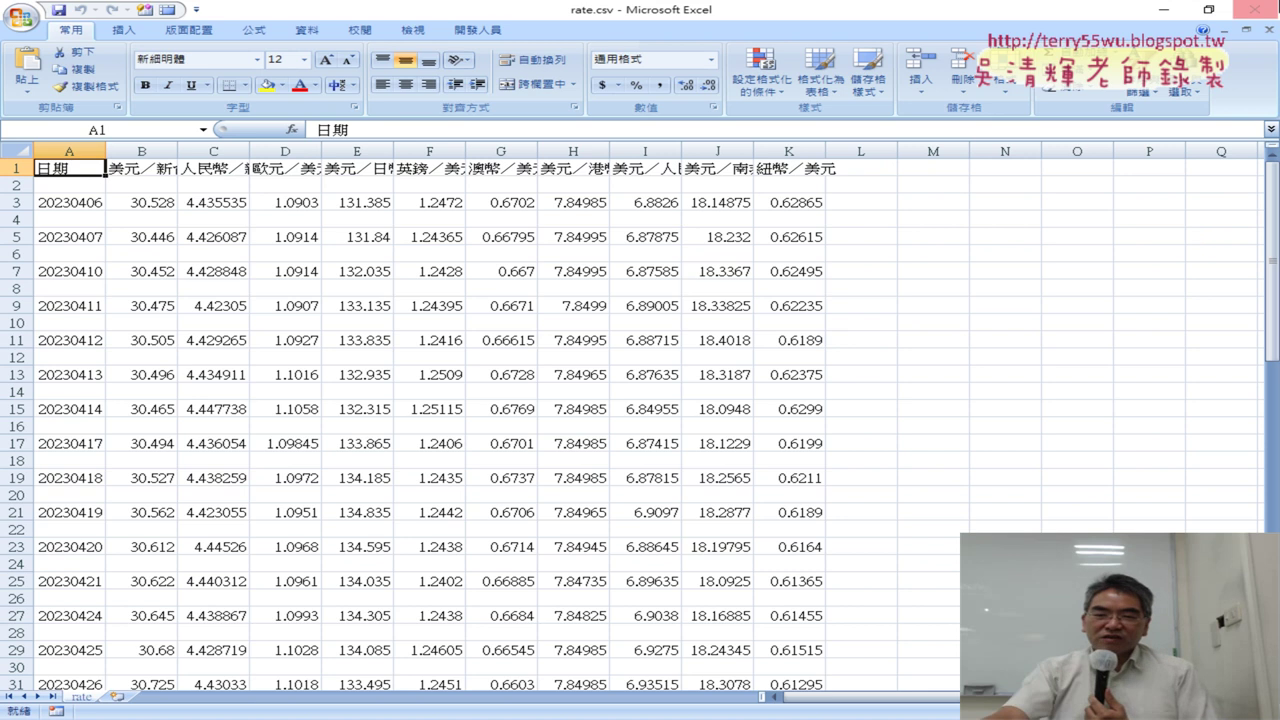
Step: Return to Spyder and append a replace call to html.text in the line that assigns s
left_click(1163, 10)
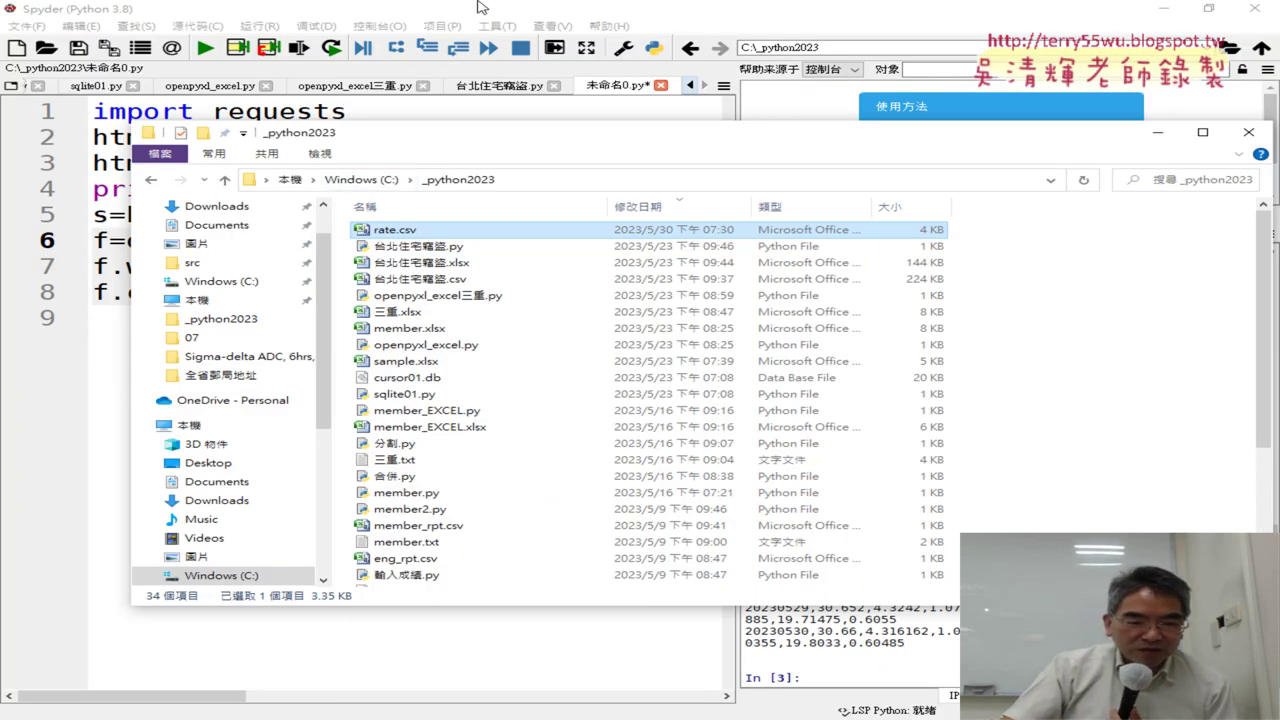
key("alt+Tab")
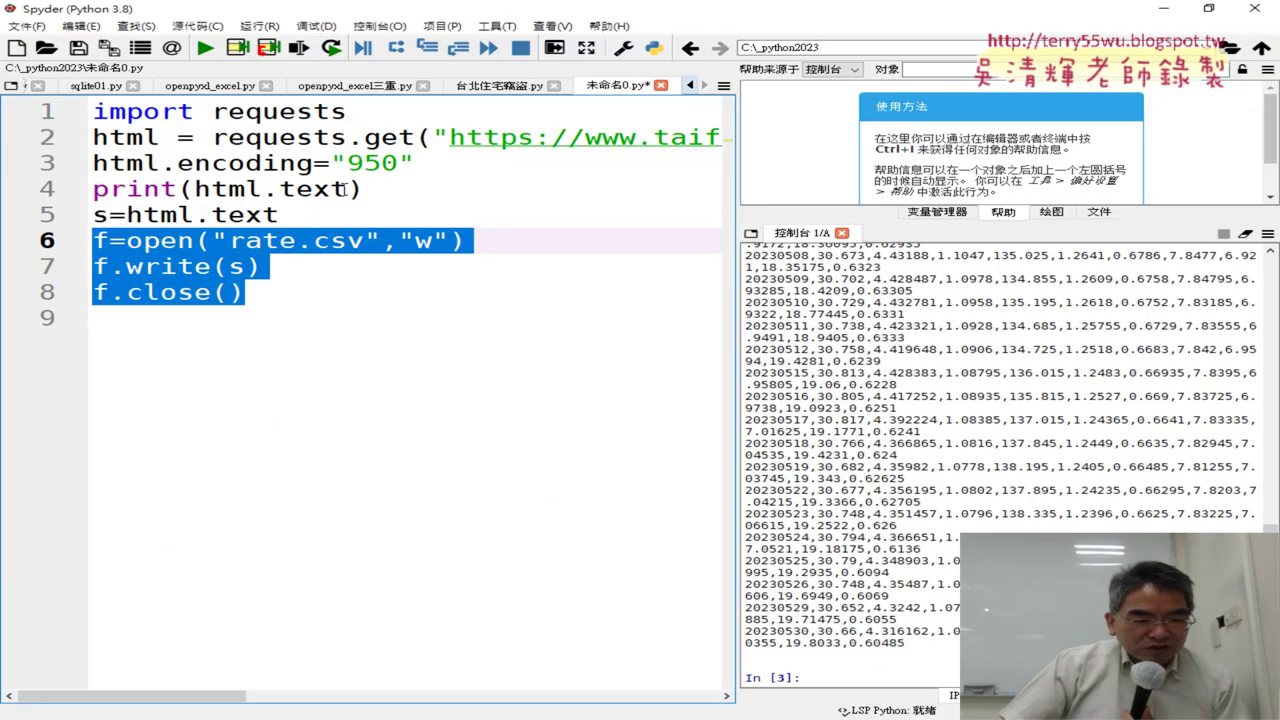
left_click(317, 207)
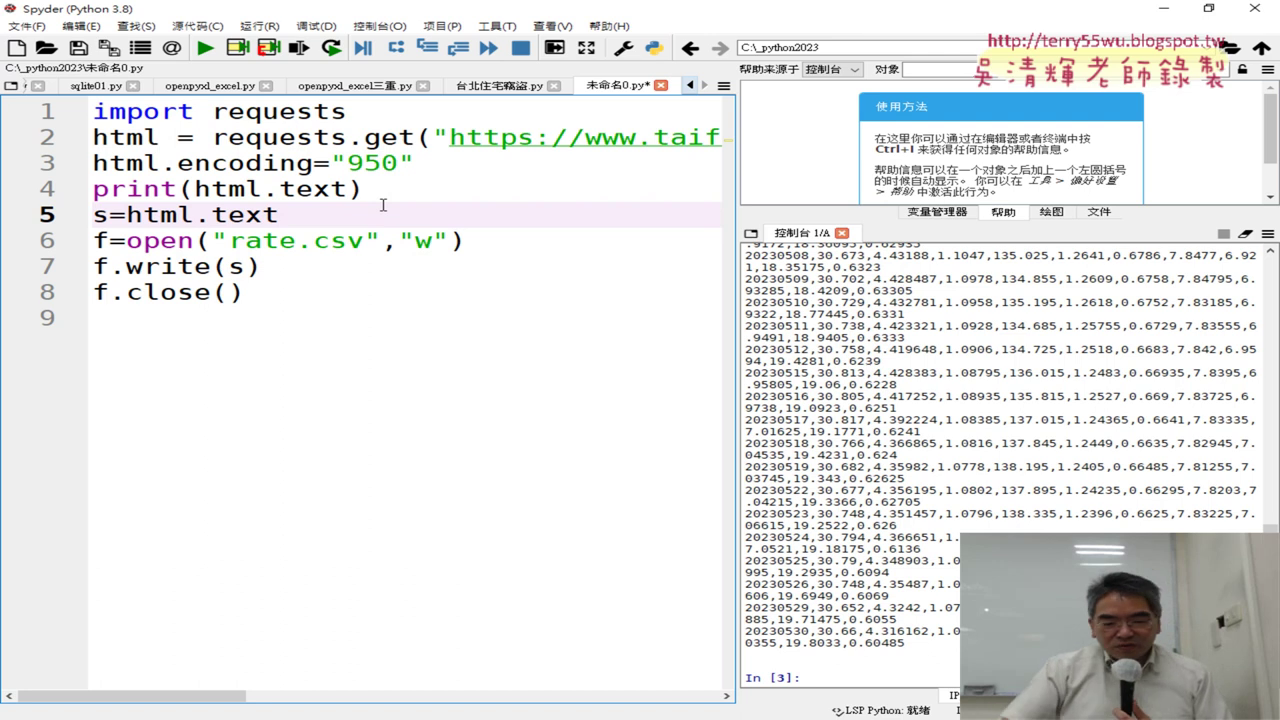
type(".")
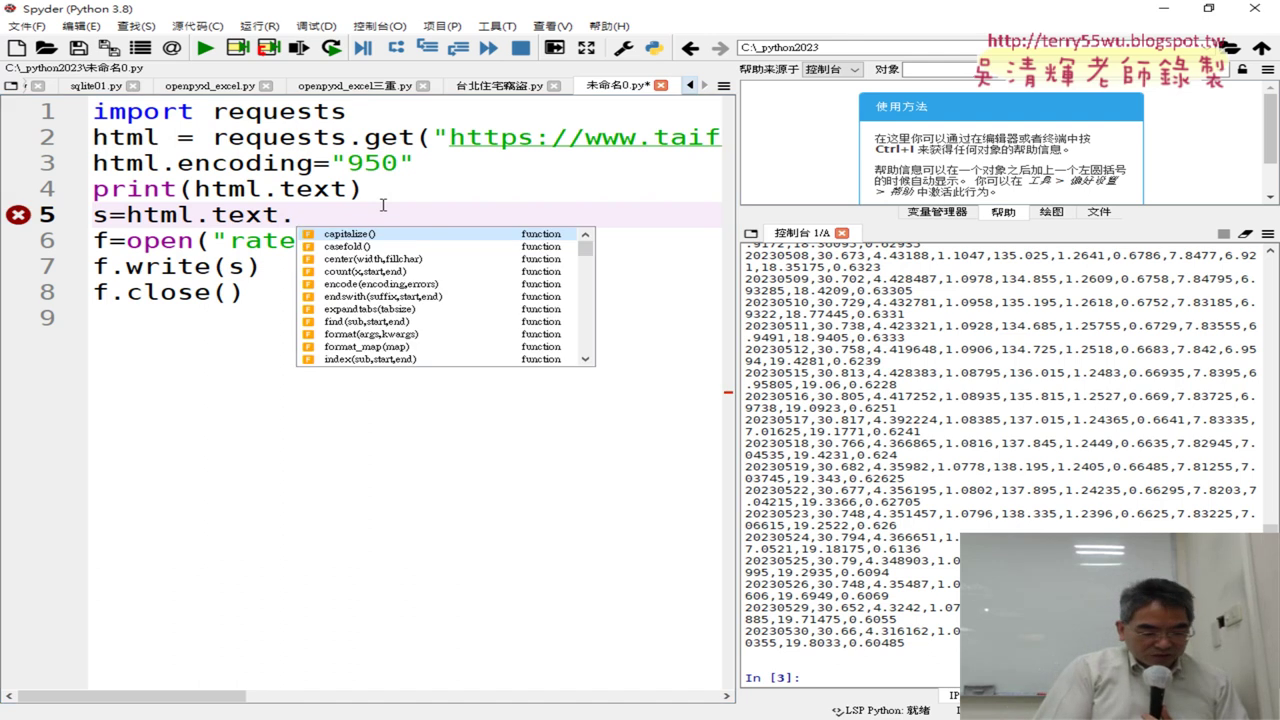
type("re")
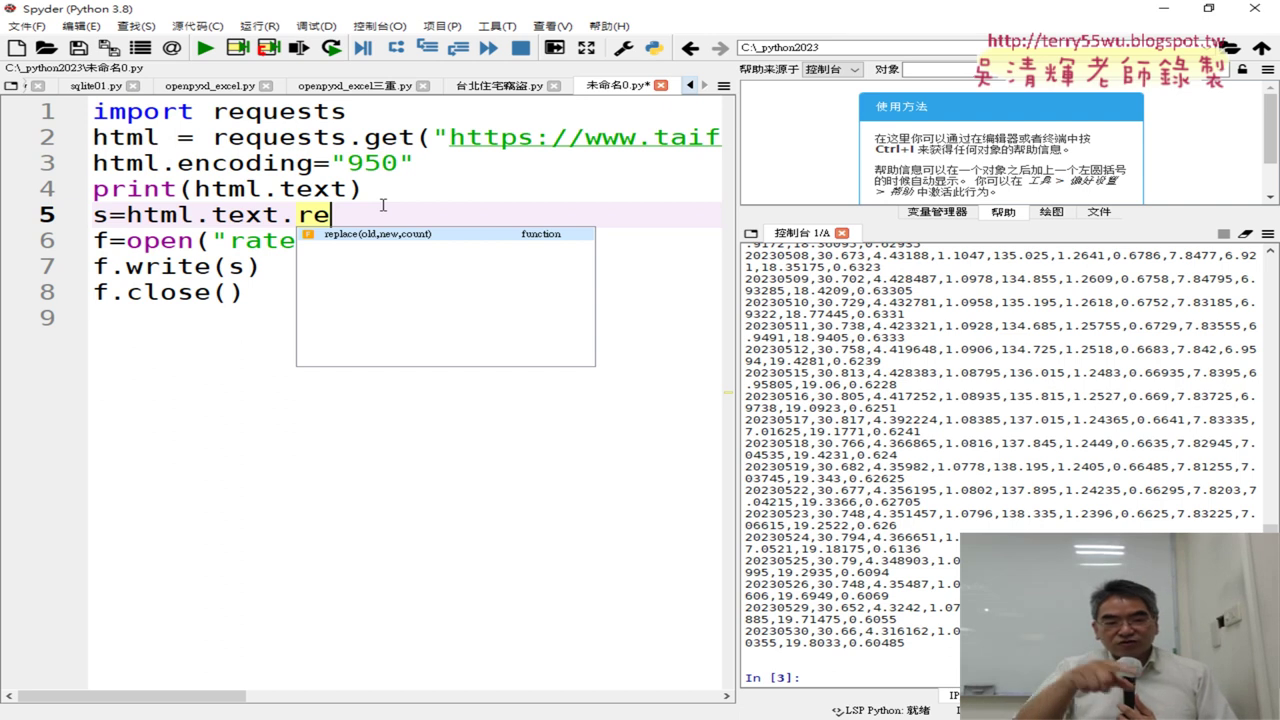
key("Return")
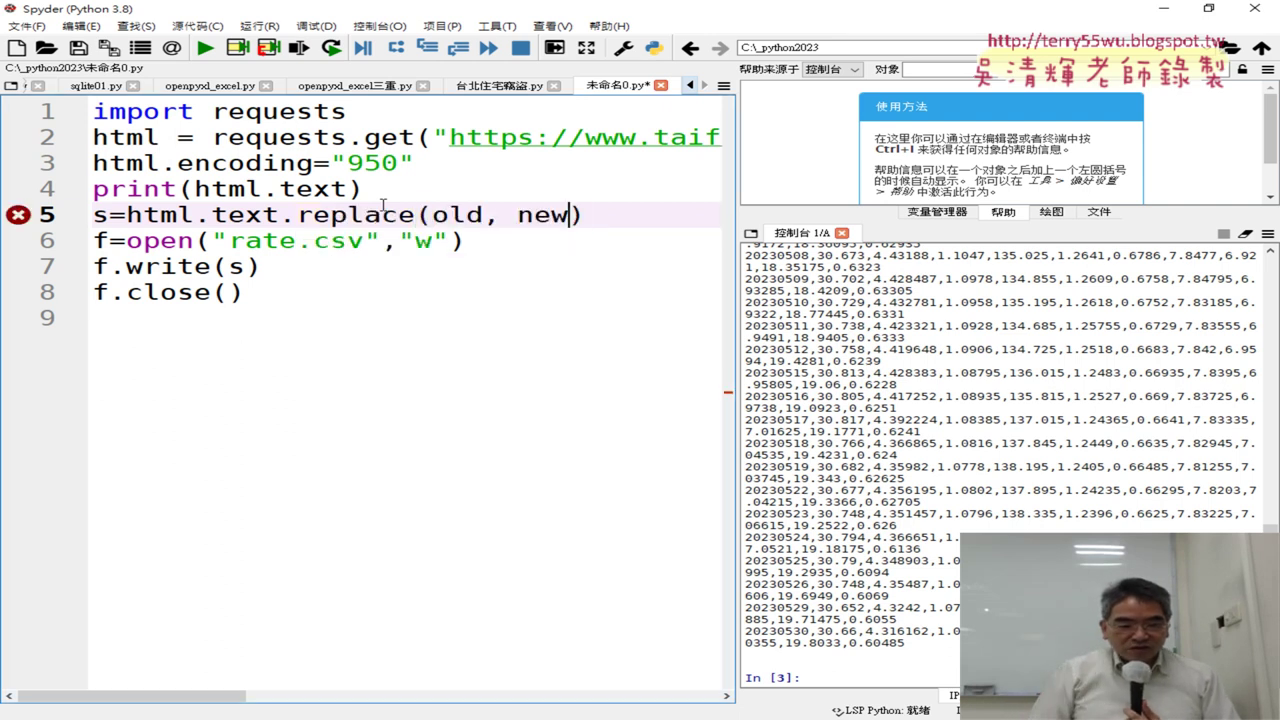
Step: Set the replace call's first argument, the text to find, to "\r\n"
key("Delete")
key("Delete")
key("Delete")
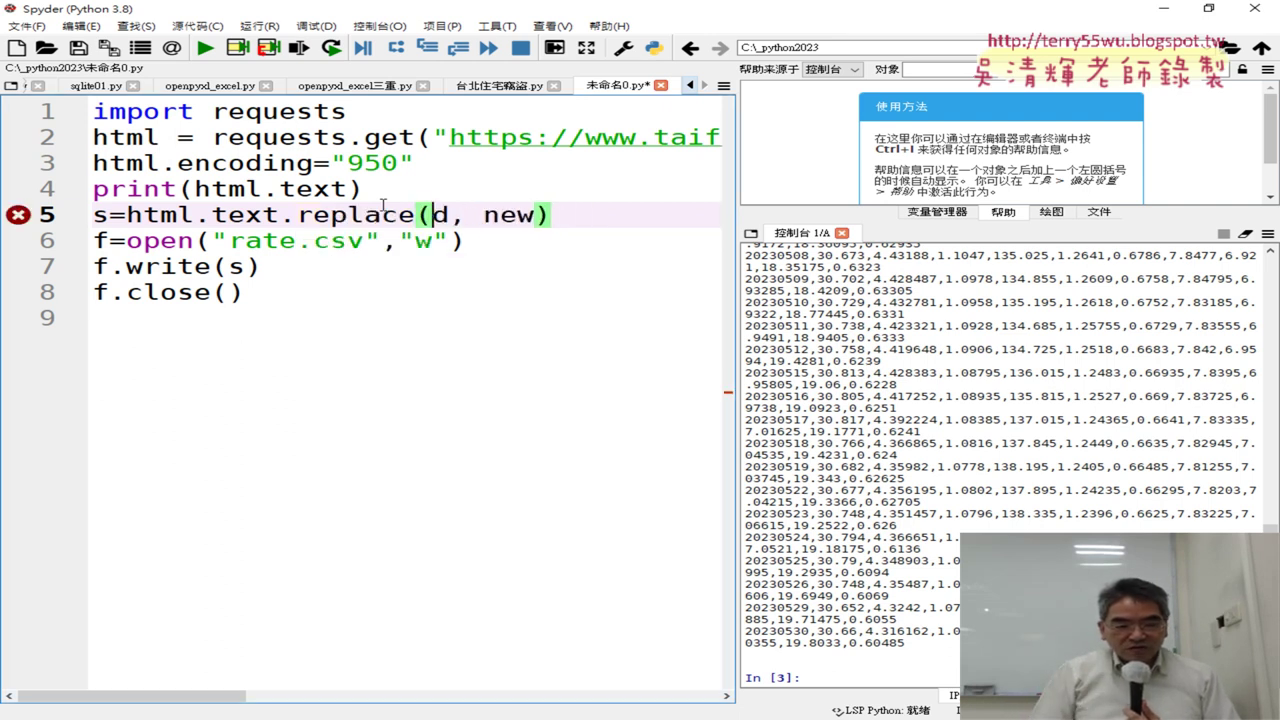
type("\"\\")
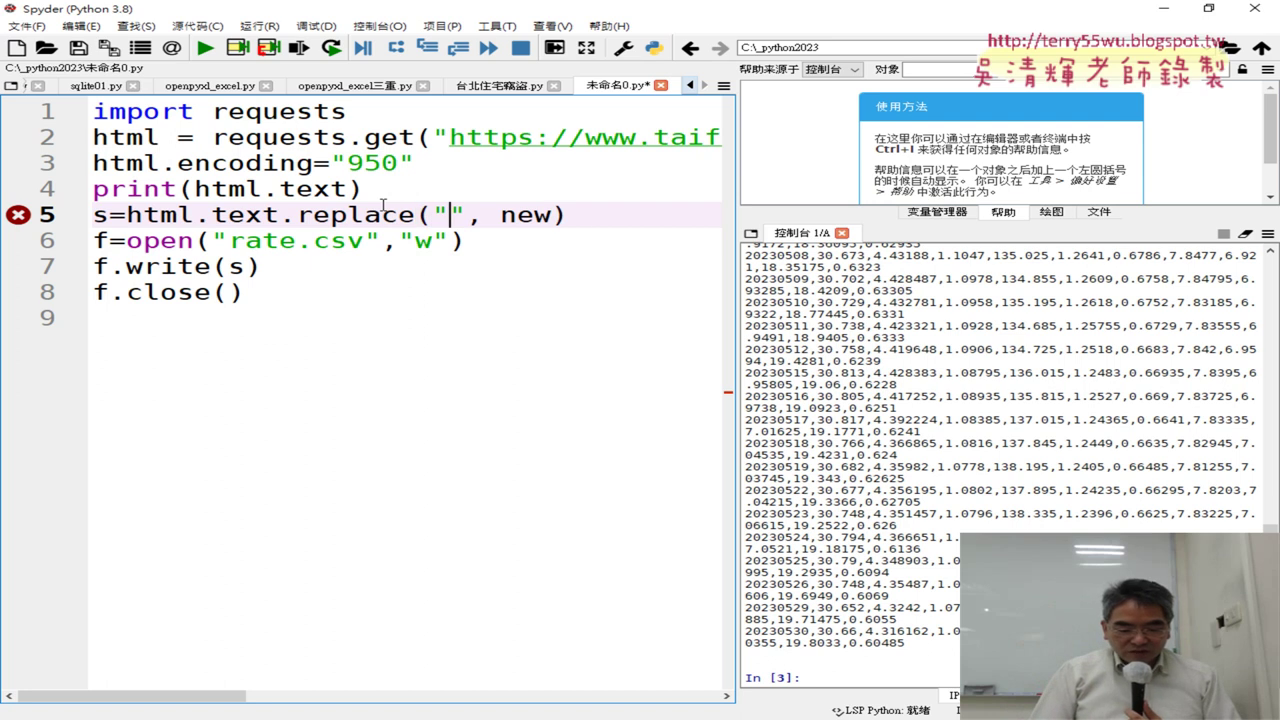
type("r\\n")
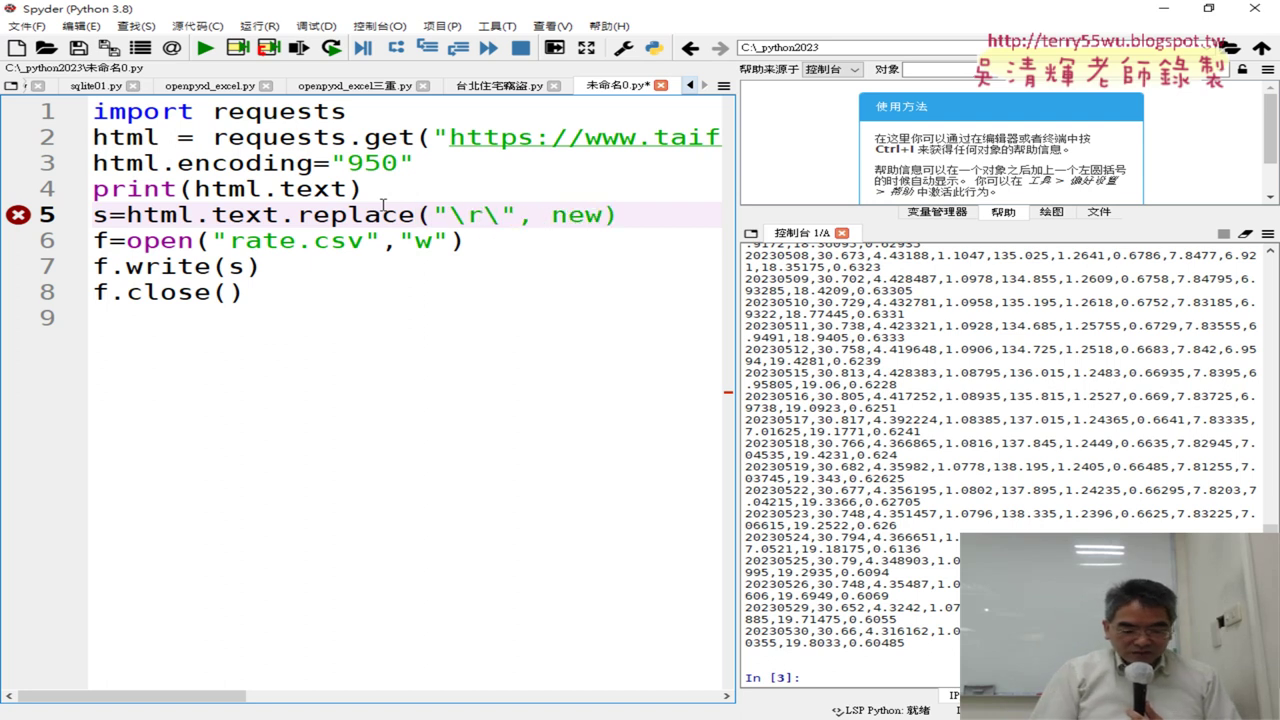
Step: Set the replace call's second argument, the replacement text, to "\n"
key("Right")
key("Right")
key("Right")
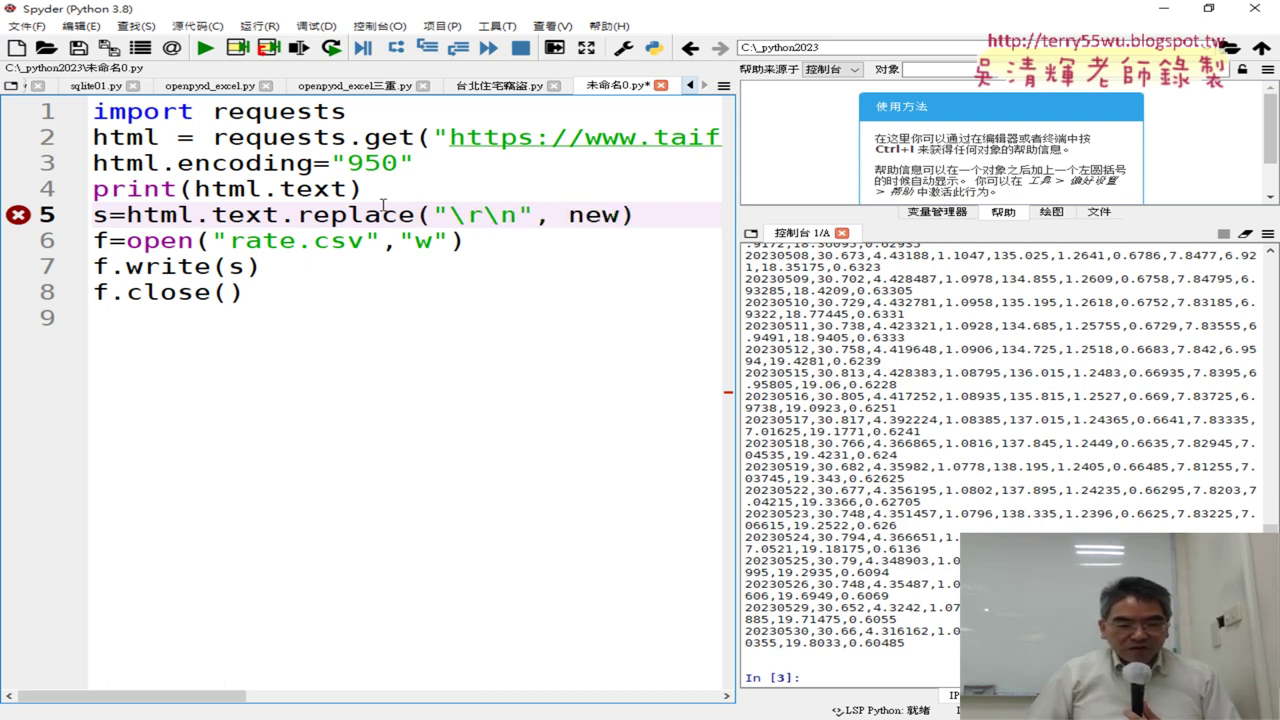
key("Delete")
key("Delete")
key("Delete")
type("\"\\")
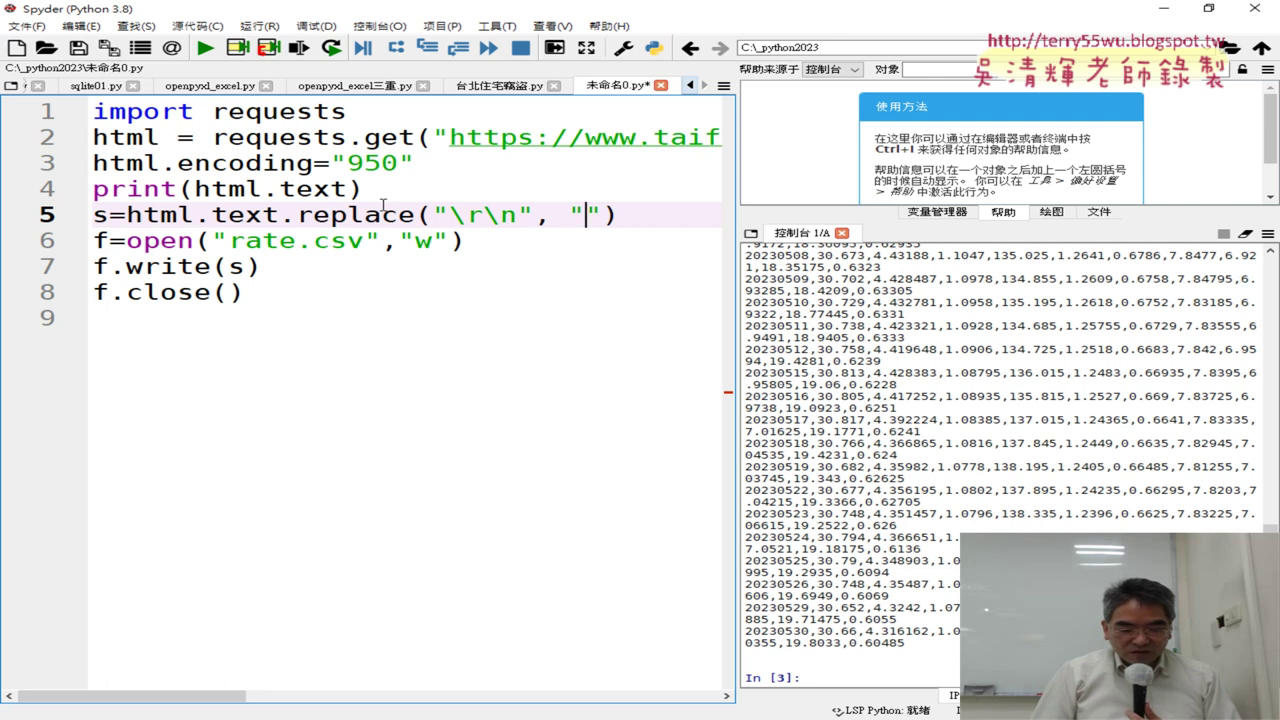
type("n")
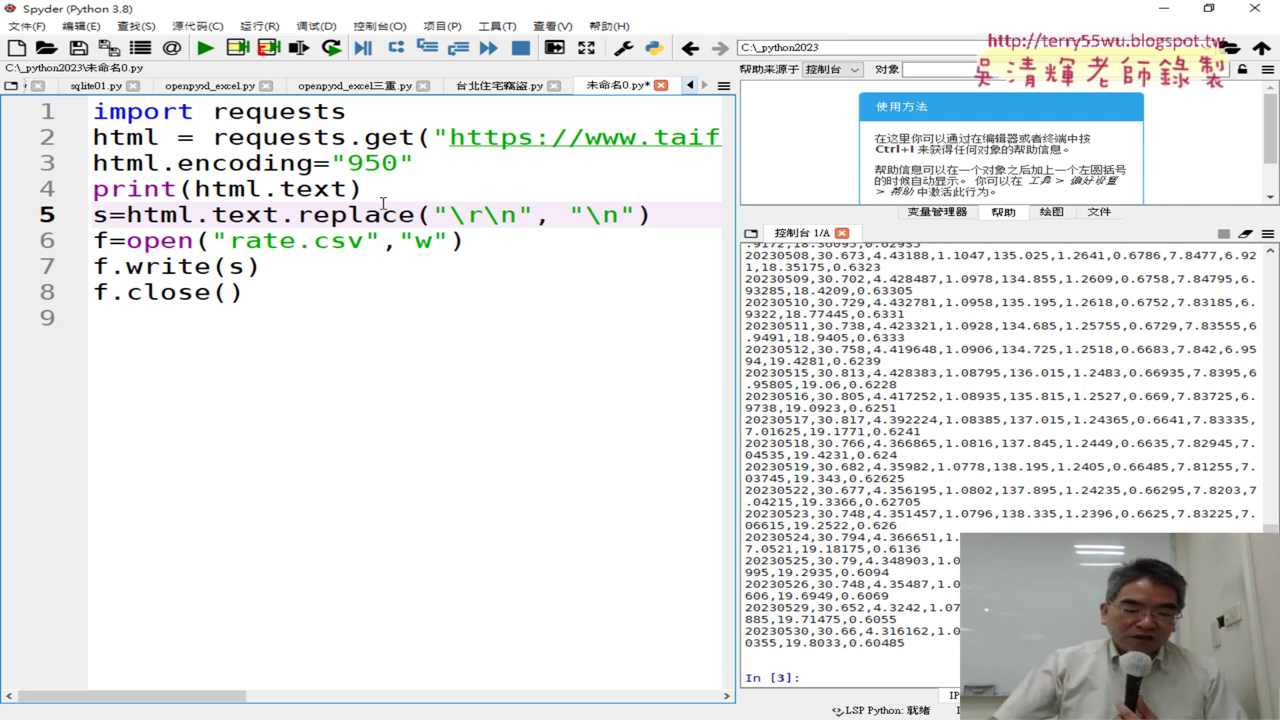
Step: Close rate.csv in Excel and run the script again in Spyder to rewrite the file
key("alt+Tab")
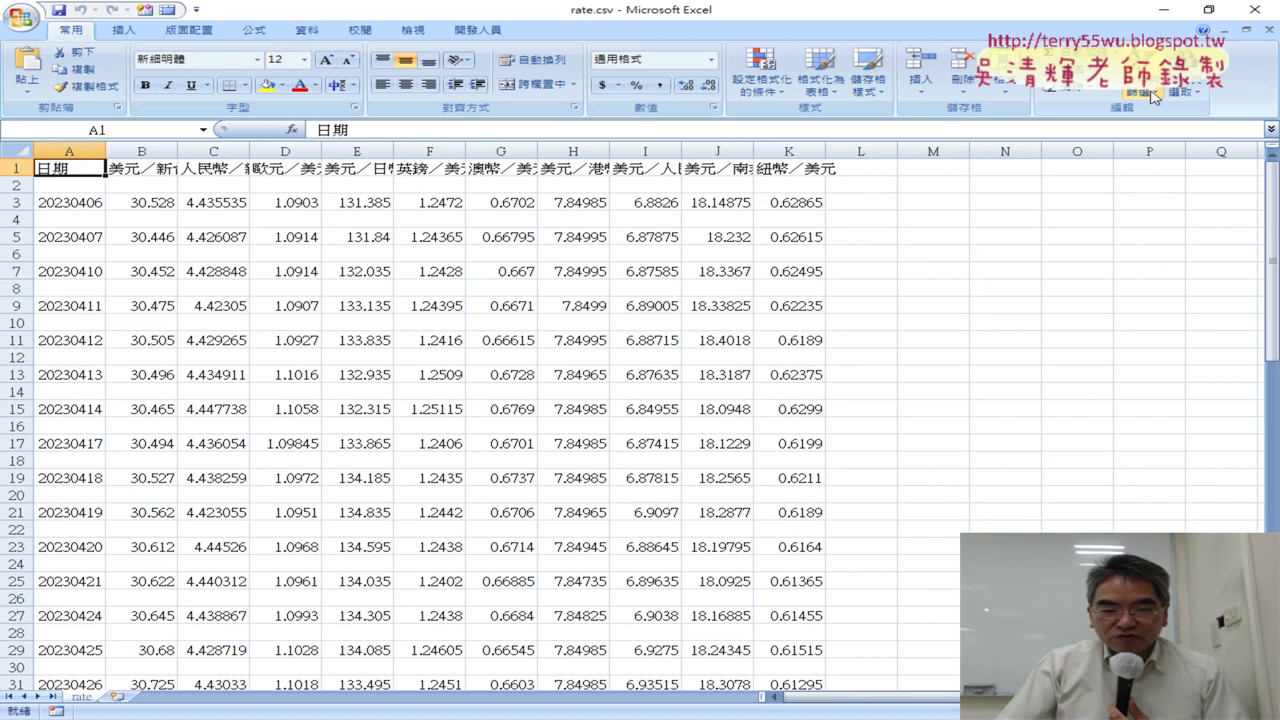
left_click(1256, 10)
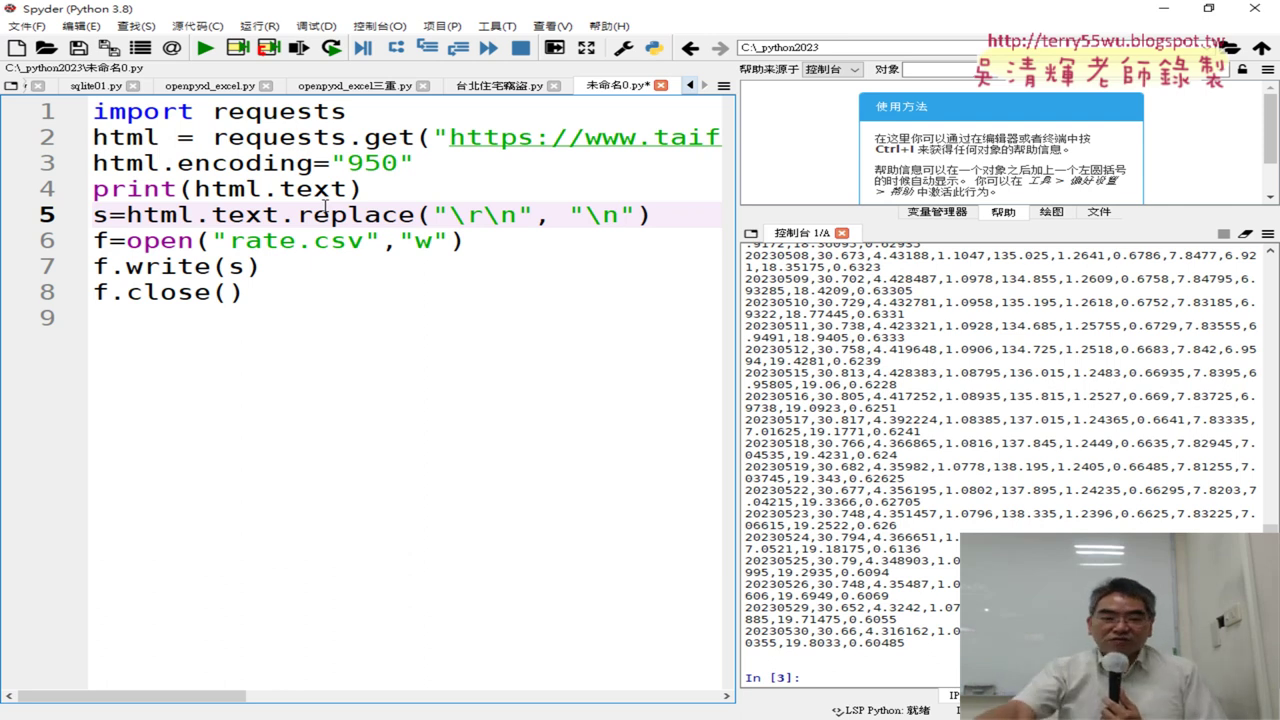
double_click(100, 215)
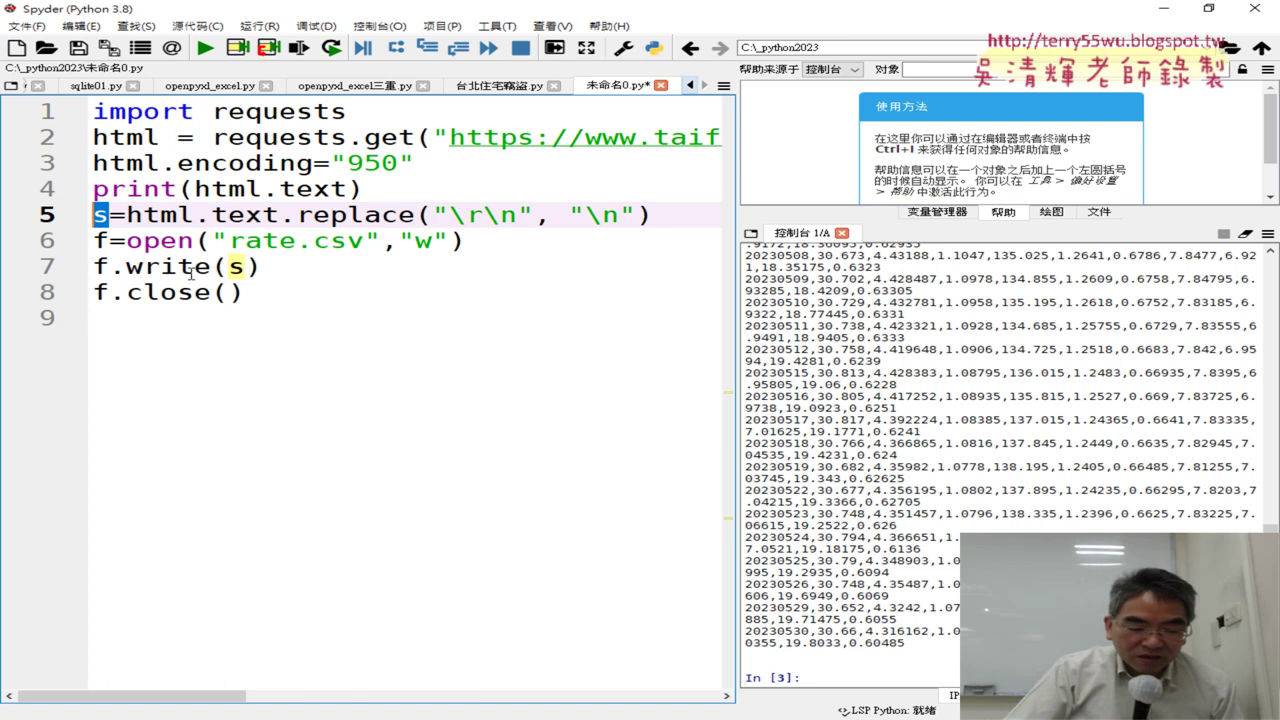
left_click(206, 48)
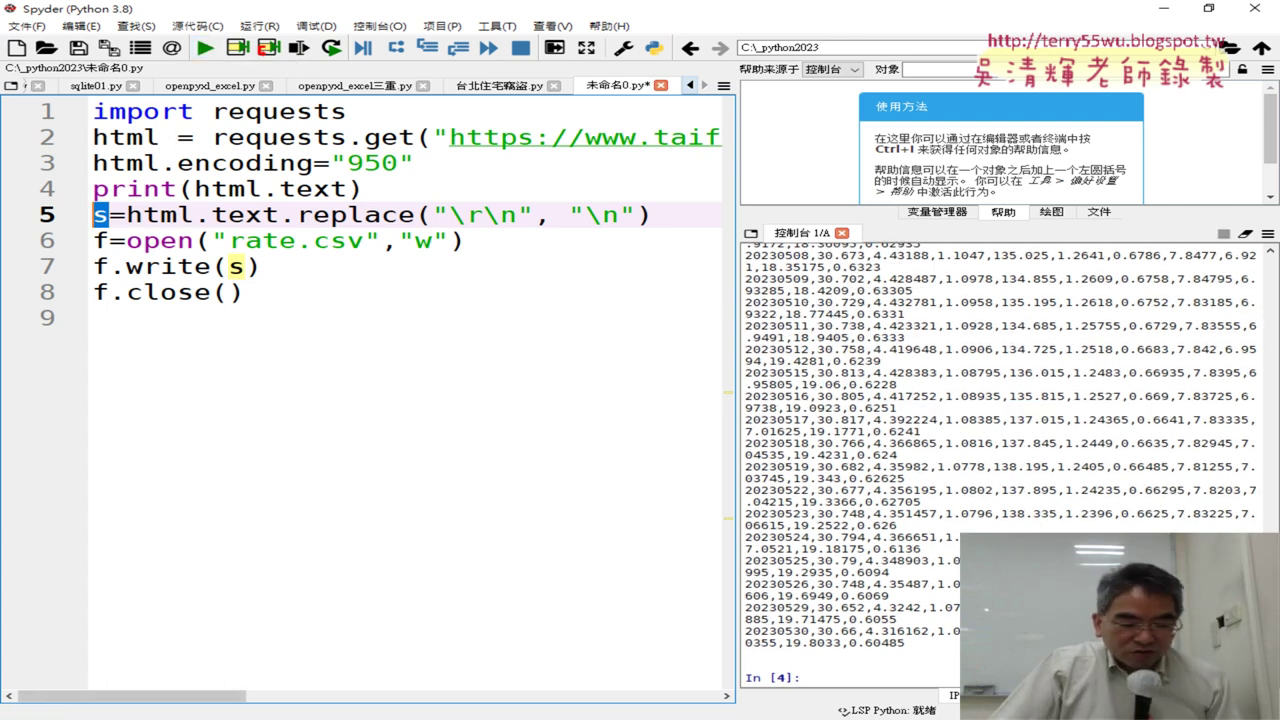
Step: Open rate.csv from the _python2023 folder in Excel and fit the width of column B to its contents
left_click(325, 716)
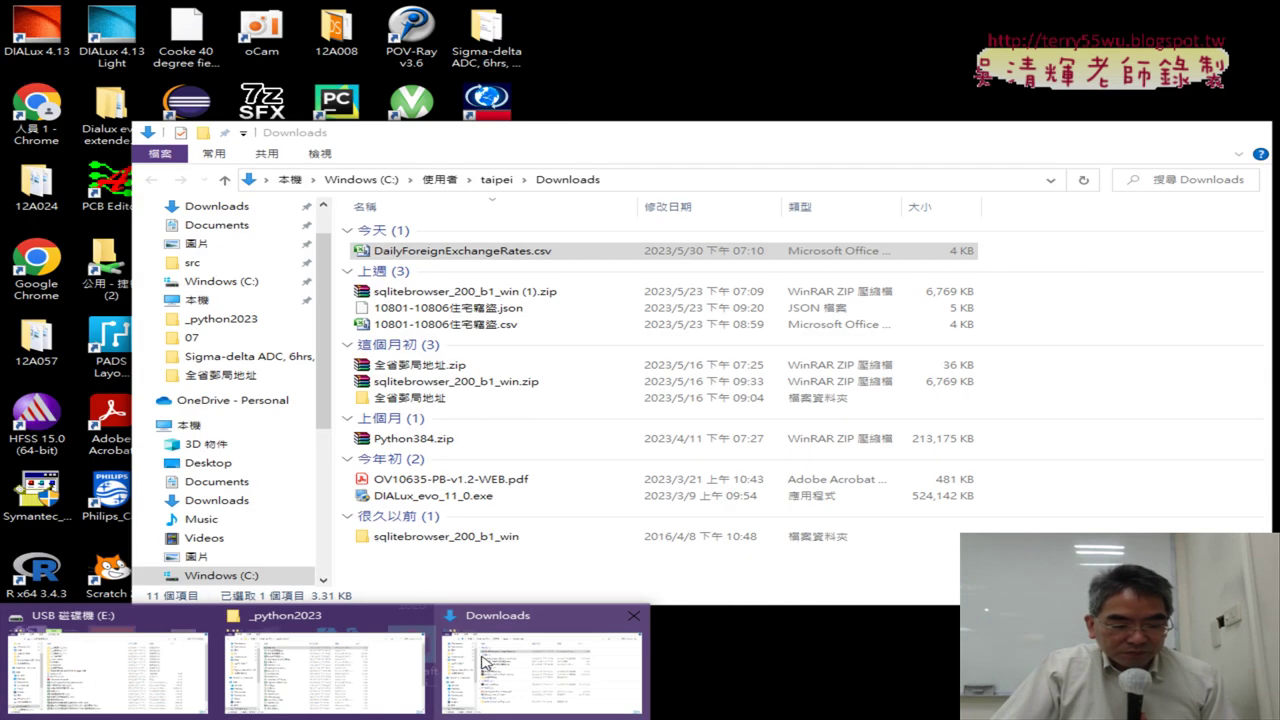
left_click(330, 668)
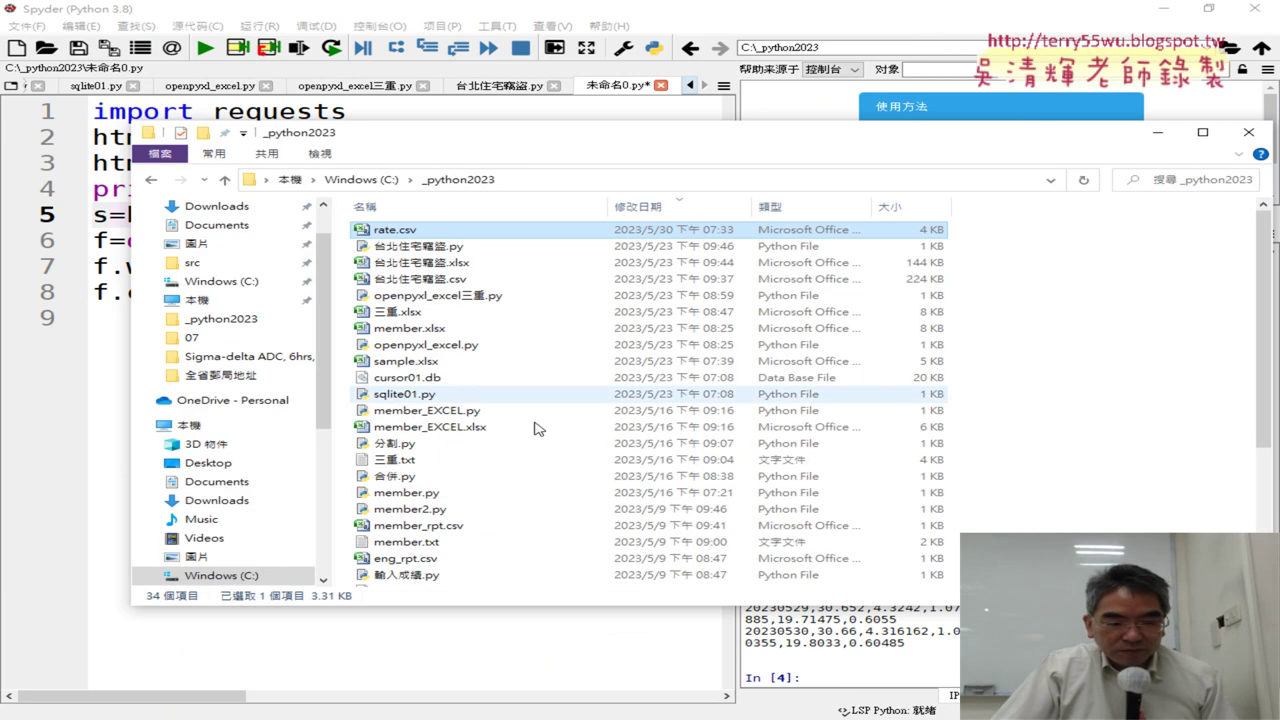
double_click(490, 230)
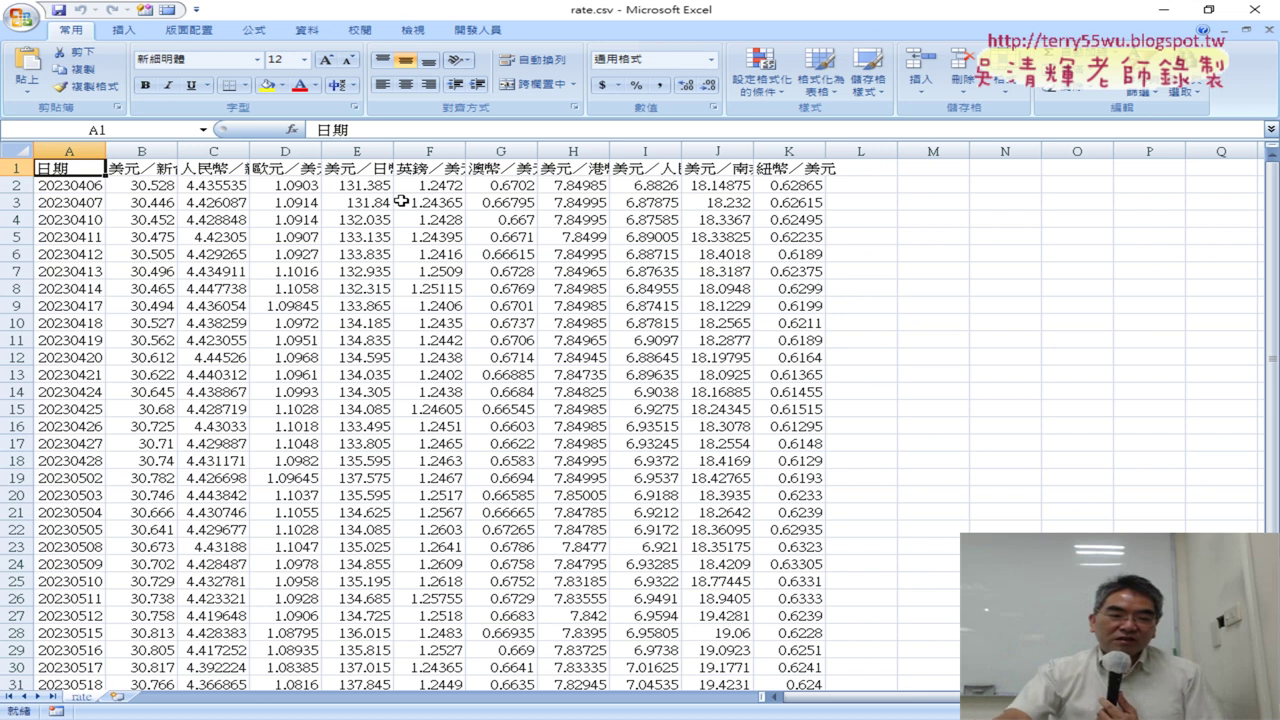
double_click(177, 151)
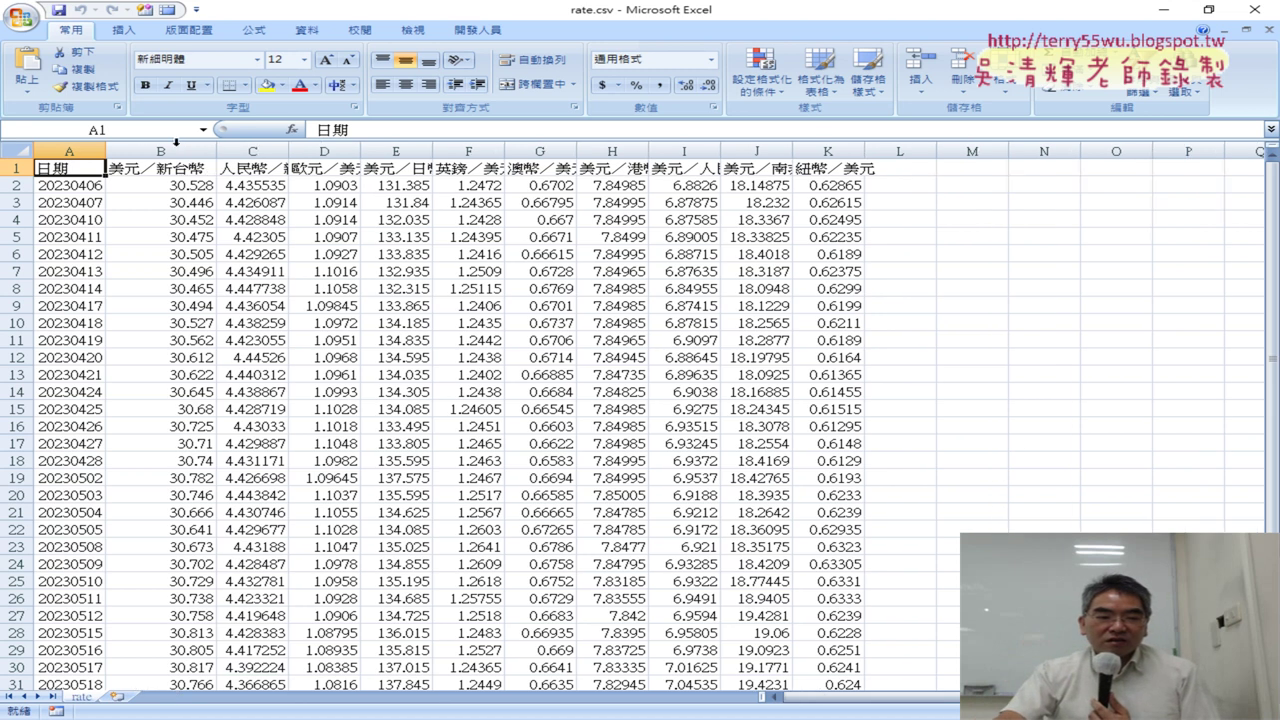
Step: Clear the contents of columns C to K, the currency columns after 美元／新台幣
left_click(272, 165)
key("ctrl+shift+Down")
key("shift+Right")
key("shift+Right")
key("shift+Right")
key("shift+Right")
key("shift+Right")
key("shift+Right")
key("shift+Right")
key("shift+Right")
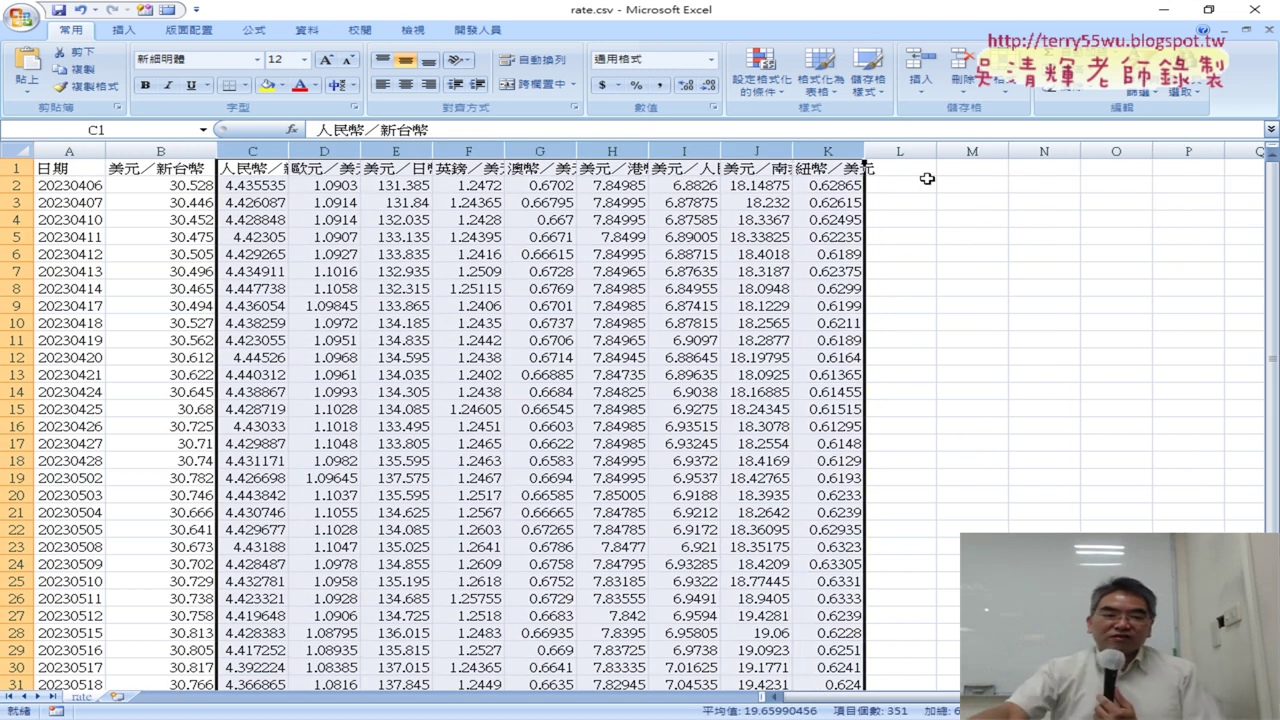
left_click_drag(68, 151, 174, 149)
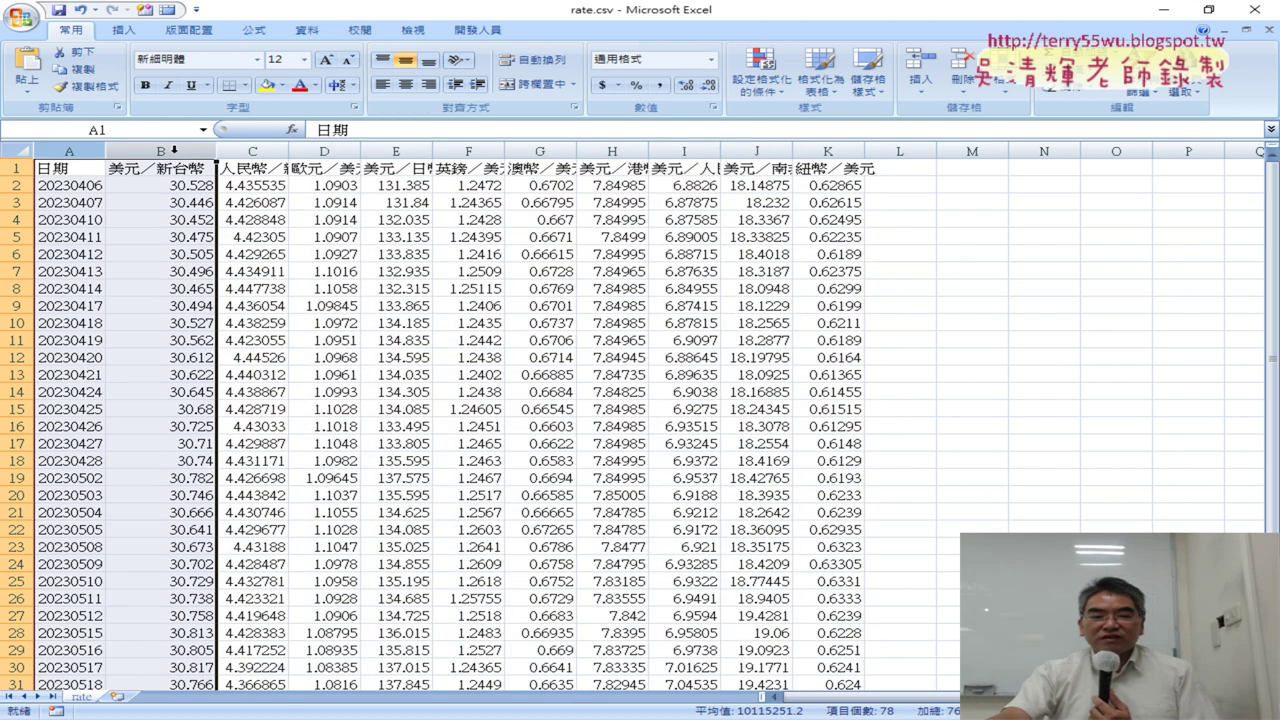
left_click_drag(252, 151, 833, 151)
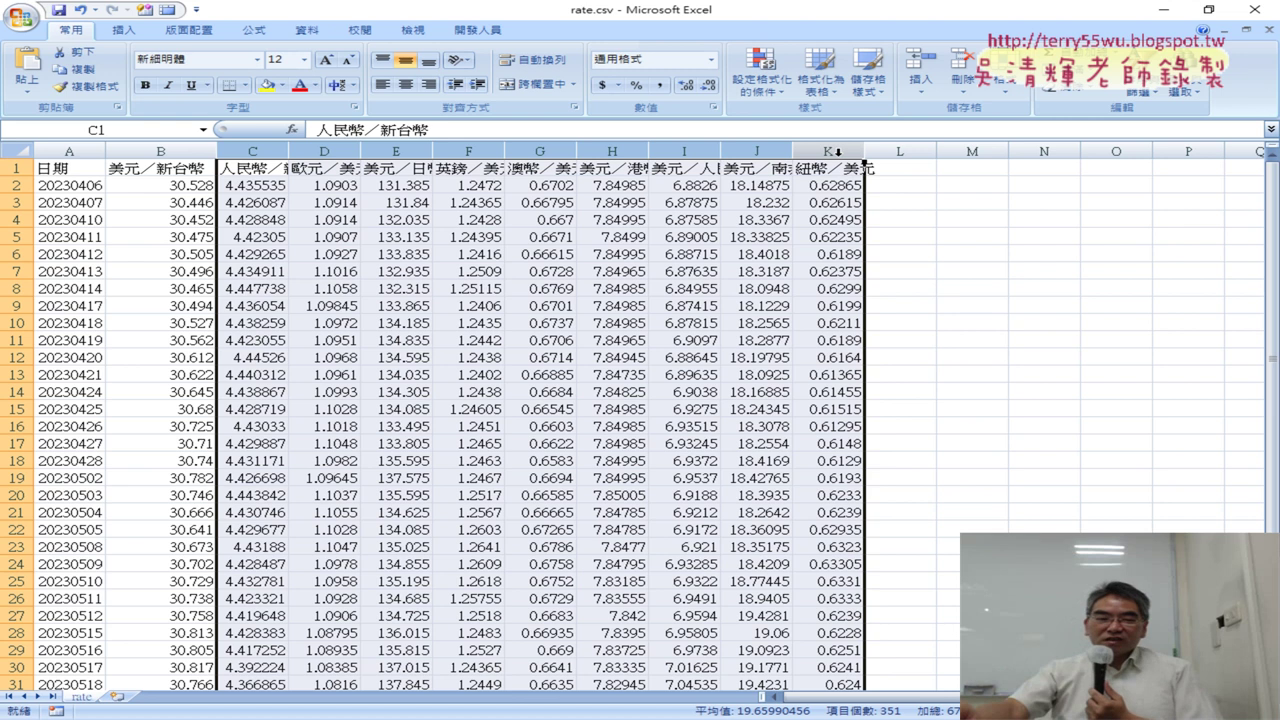
right_click(492, 229)
left_click(553, 330)
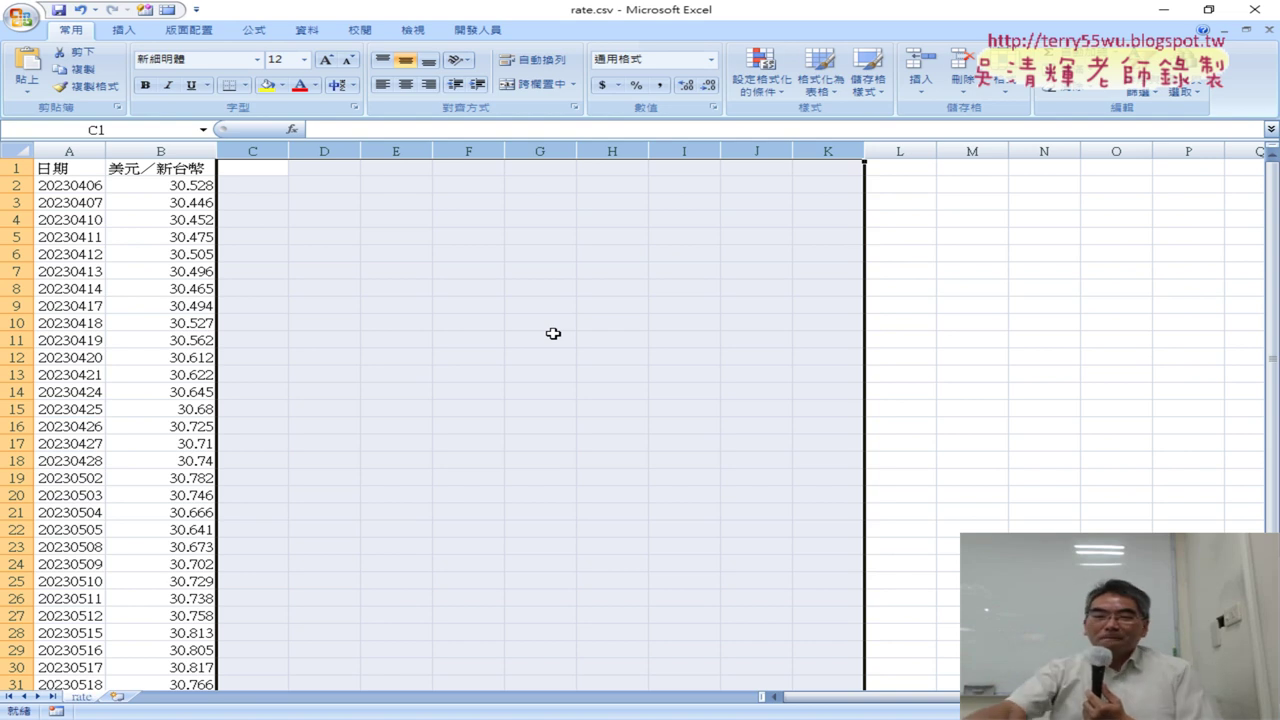
Step: Close rate.csv without saving the changes, return to the Spyder script and widen the editor pane
left_click(1256, 10)
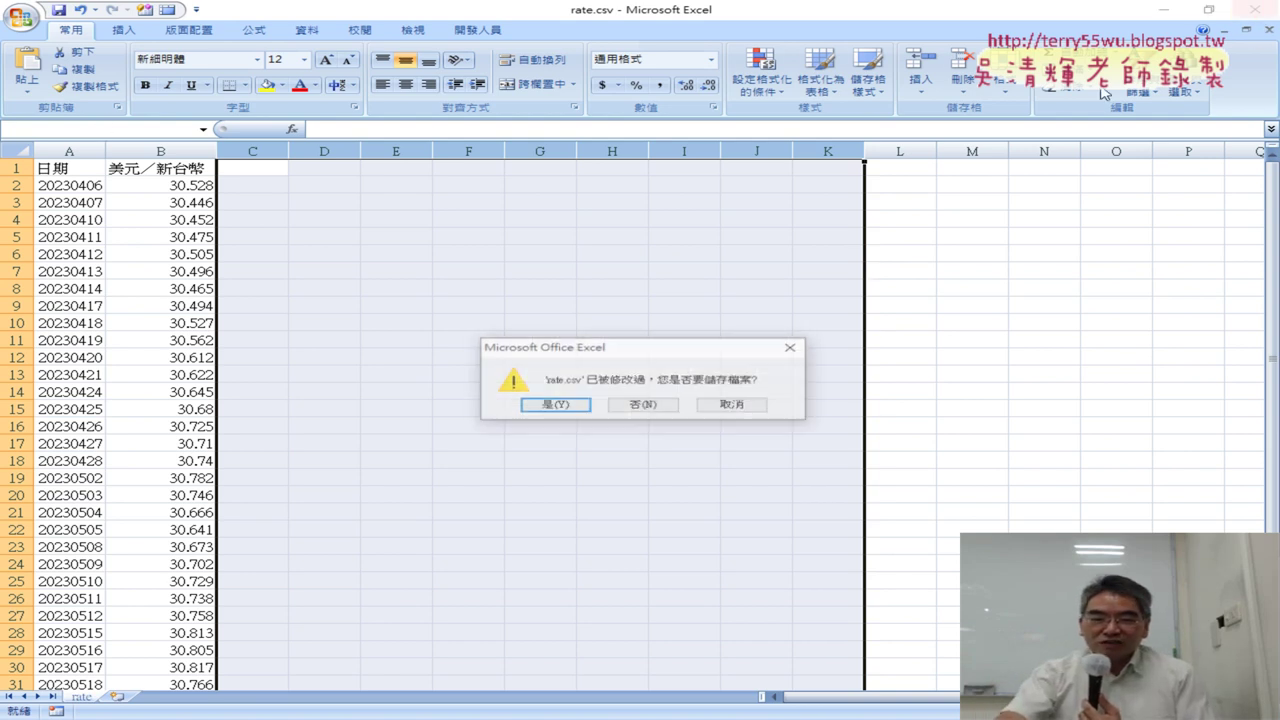
left_click(645, 406)
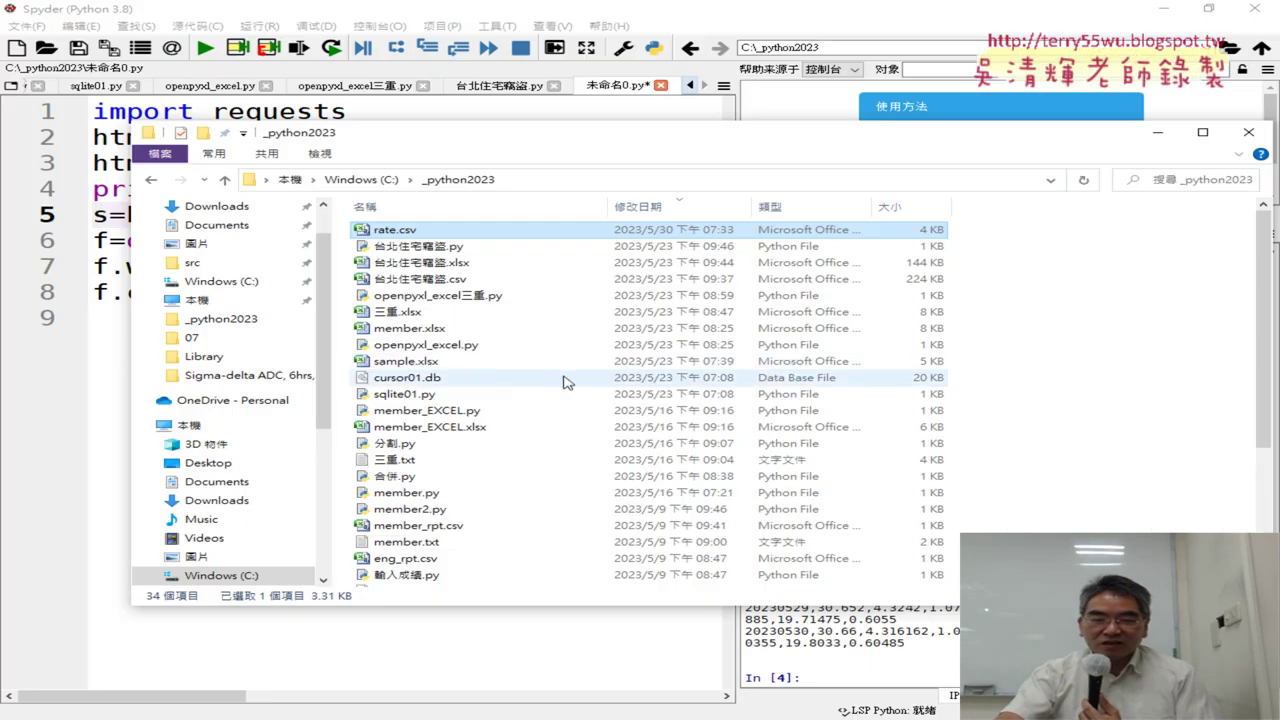
left_click(72, 318)
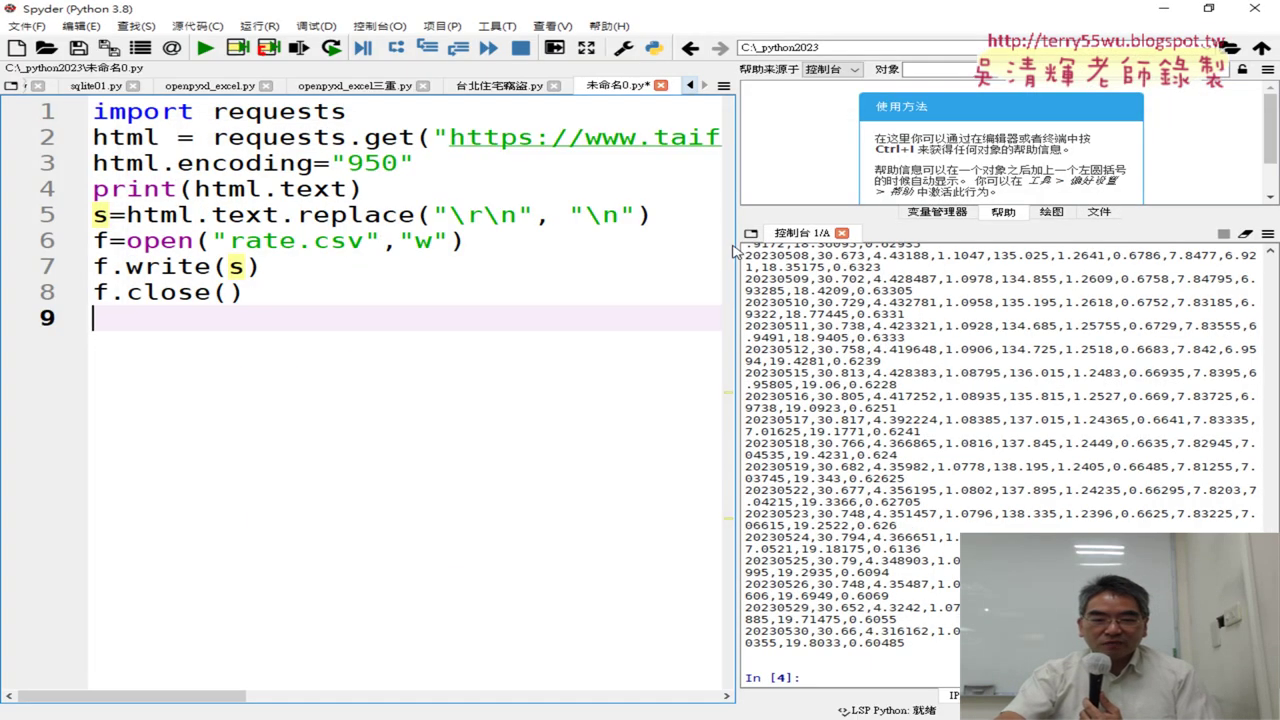
left_click_drag(738, 250, 846, 250)
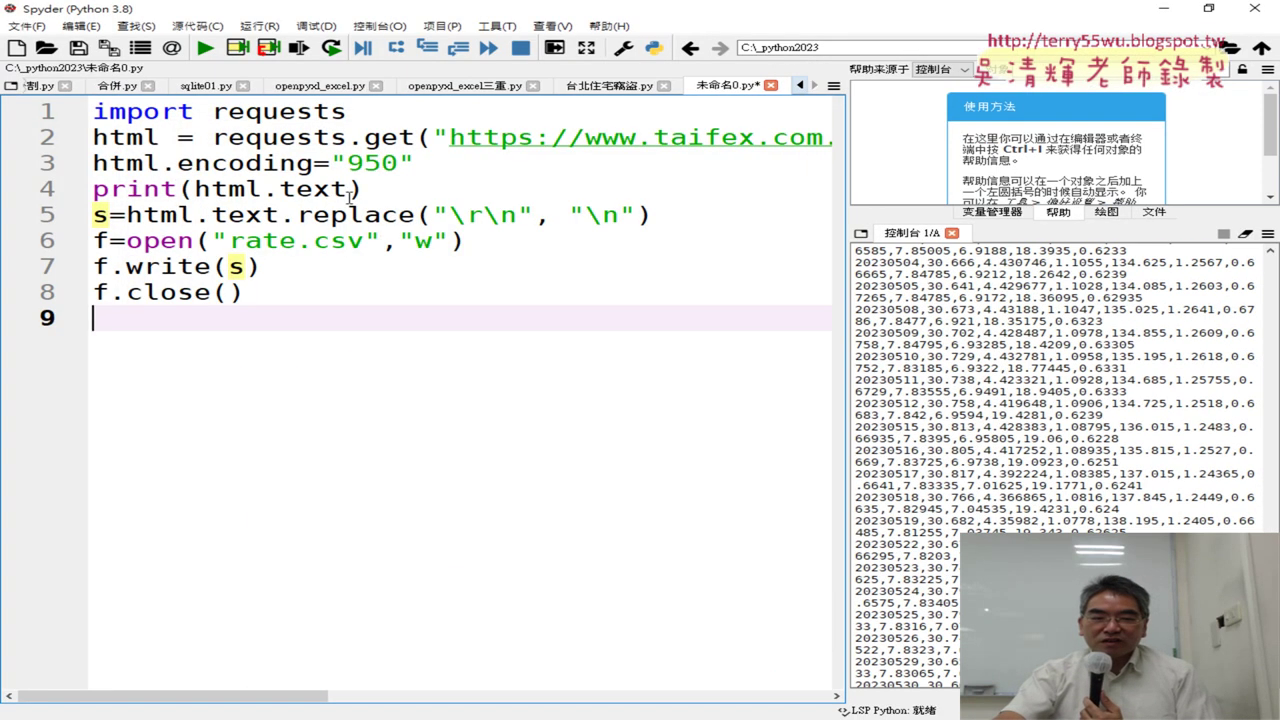
Step: Examine the html.text output in the console, comparing the 日期 and 美元／新台幣 headings with the remaining currency headings
left_click_drag(347, 189, 196, 189)
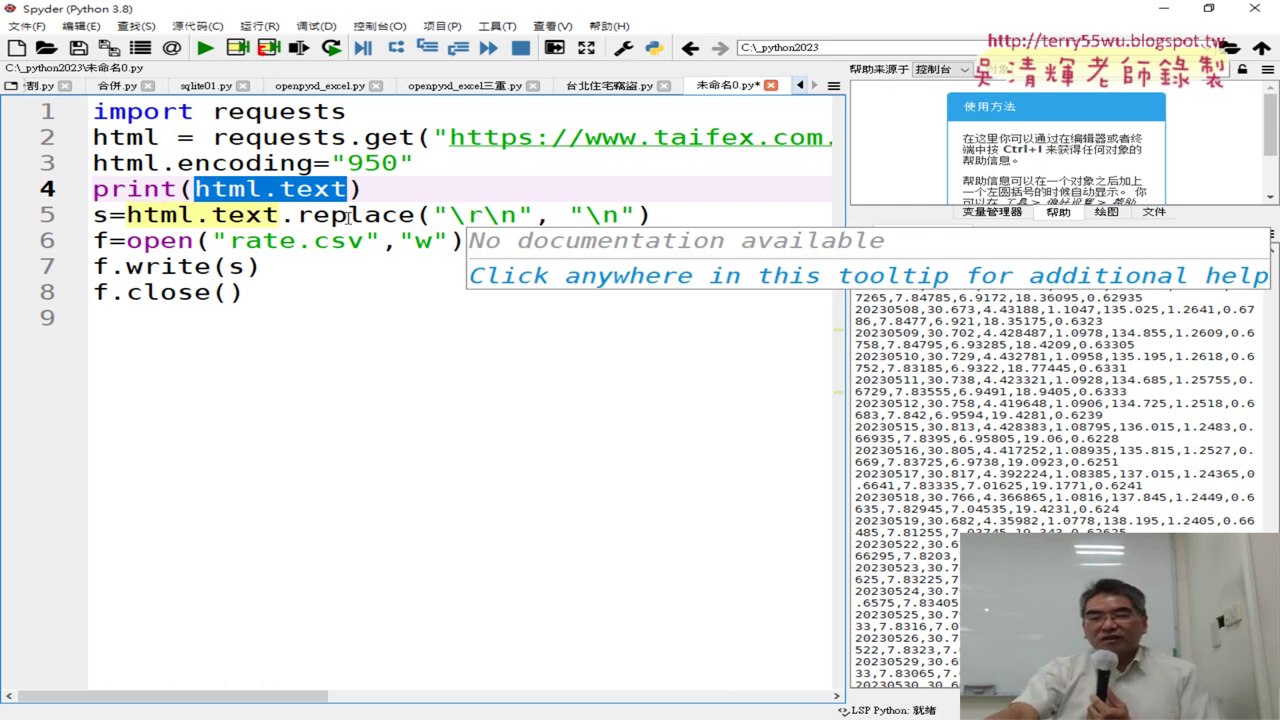
left_click_drag(841, 381, 434, 381)
key("F5")
scroll(593, 370, "down", 6)
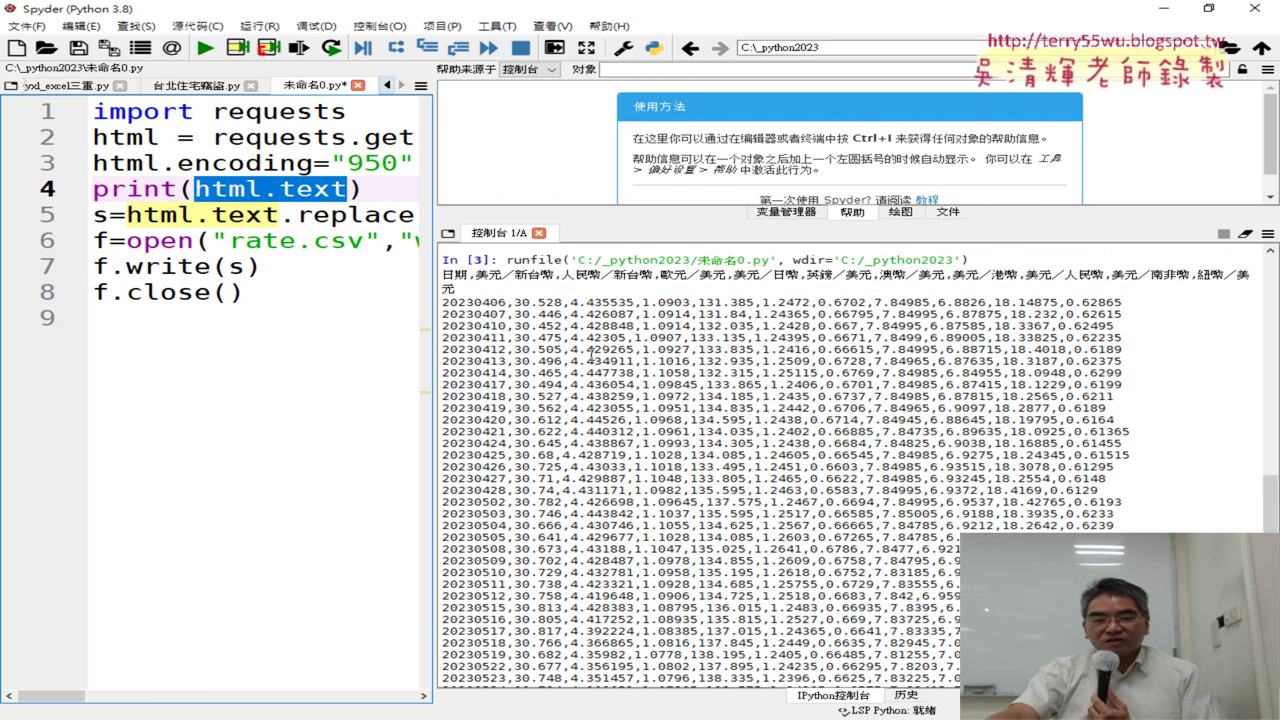
scroll(500, 330, "up", 2)
left_click(469, 318)
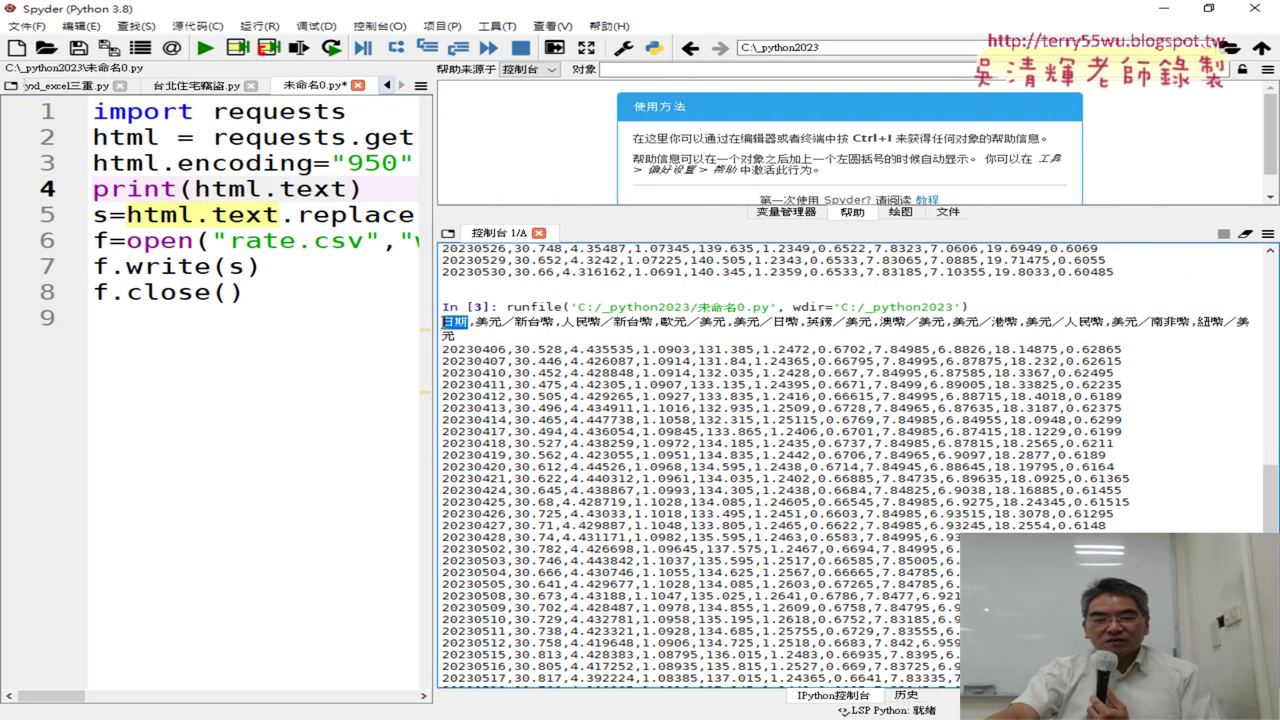
left_click_drag(553, 322, 455, 322)
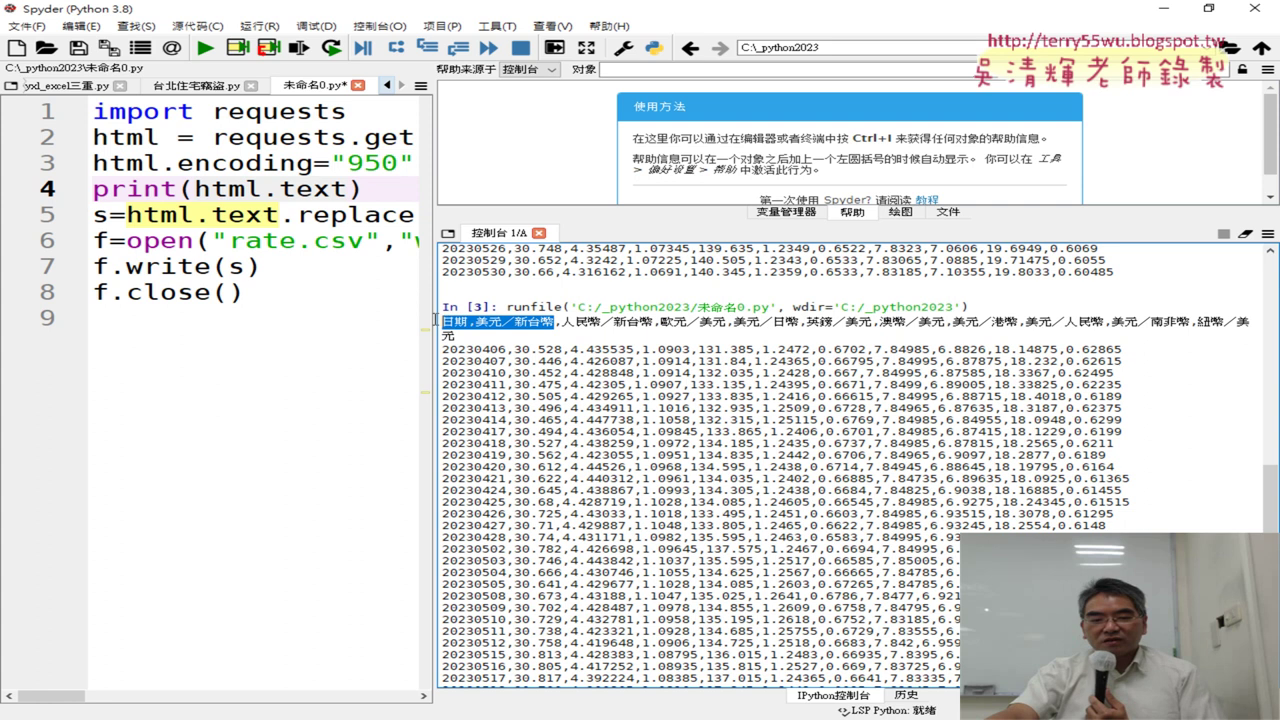
left_click(556, 321)
left_click_drag(556, 321, 1047, 342)
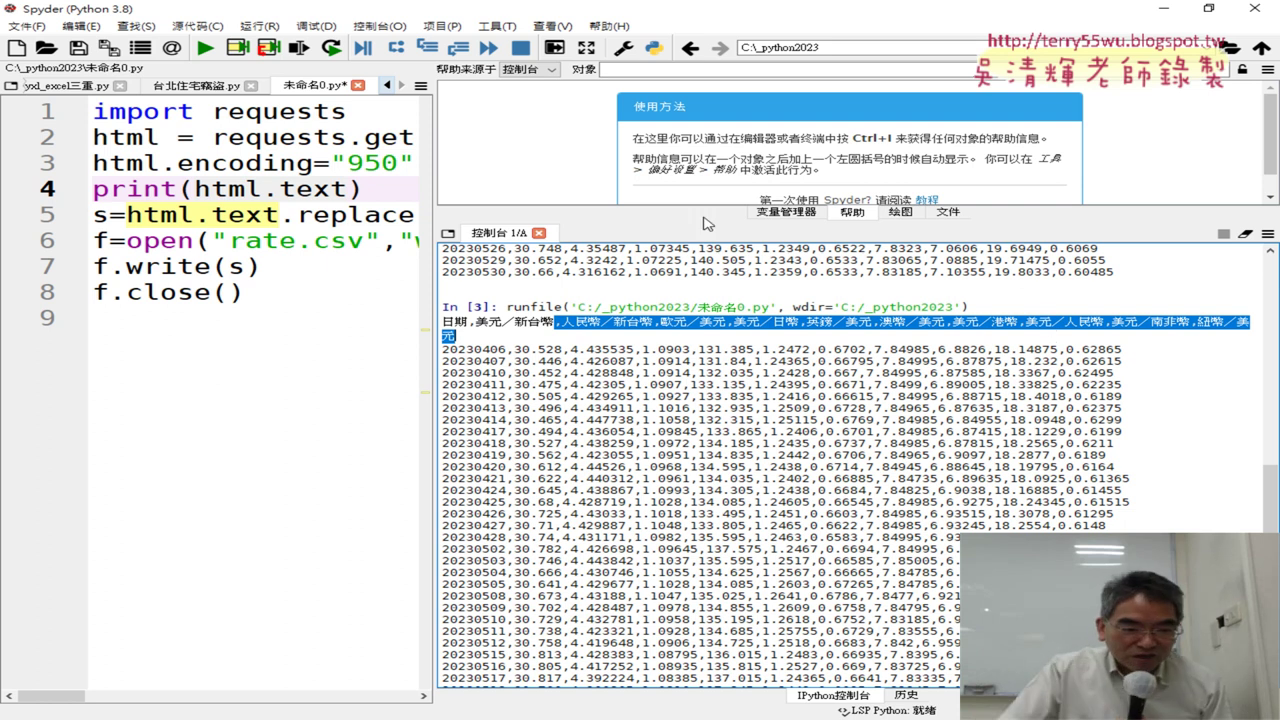
Step: Widen the editor pane and review the three lines that open, write and close rate.csv
left_click_drag(434, 178, 925, 178)
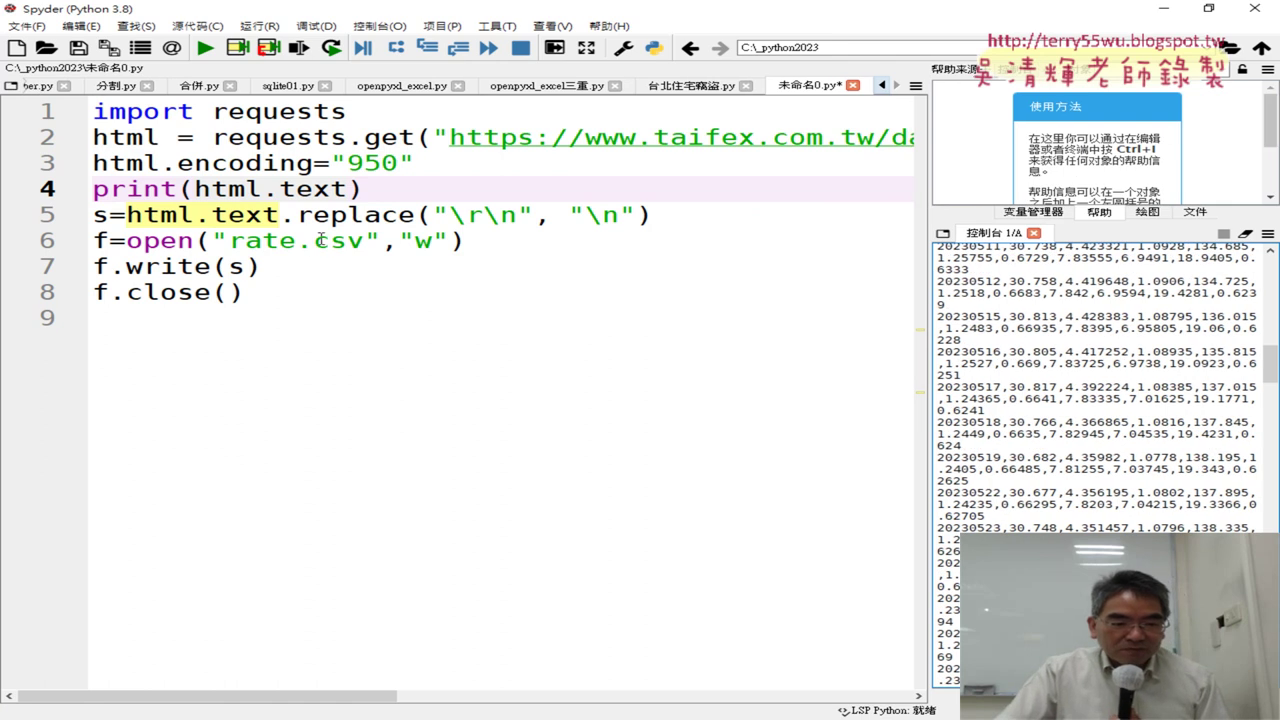
left_click_drag(267, 291, 97, 242)
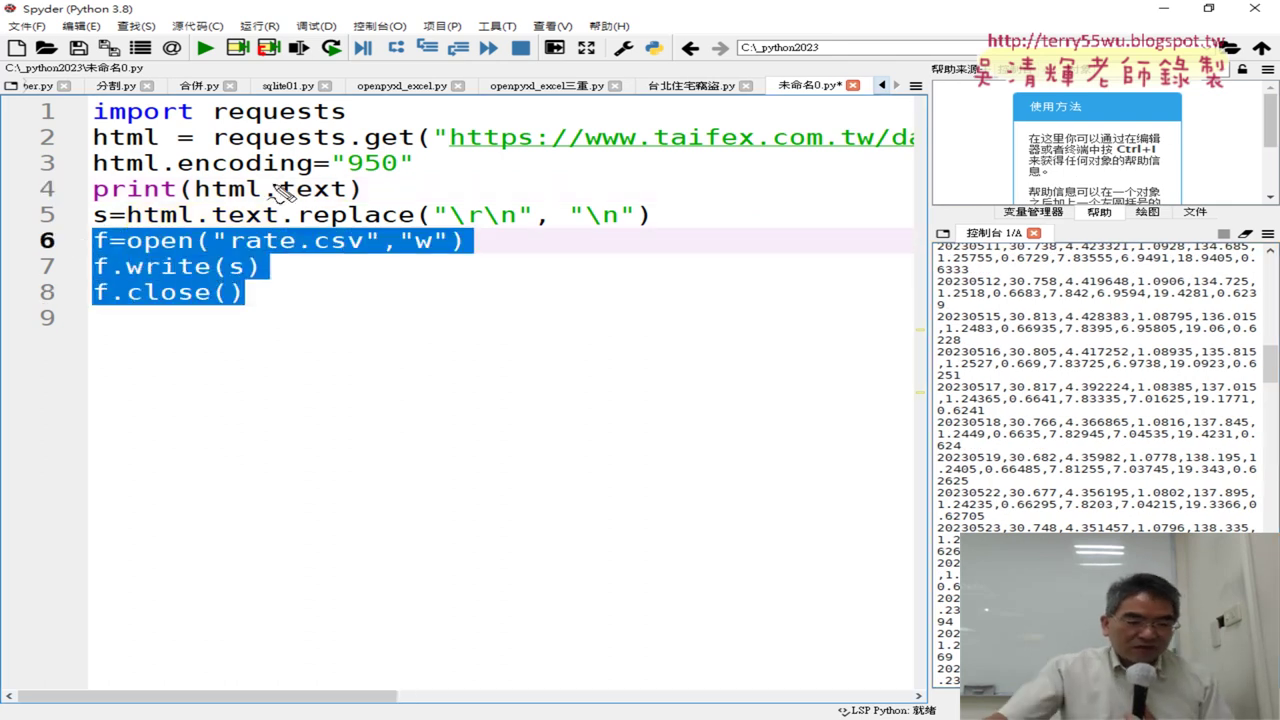
mouse_move(250, 349)
left_mouse_down()
mouse_move(90, 265)
mouse_move(553, 255)
mouse_move(168, 342)
left_mouse_up()
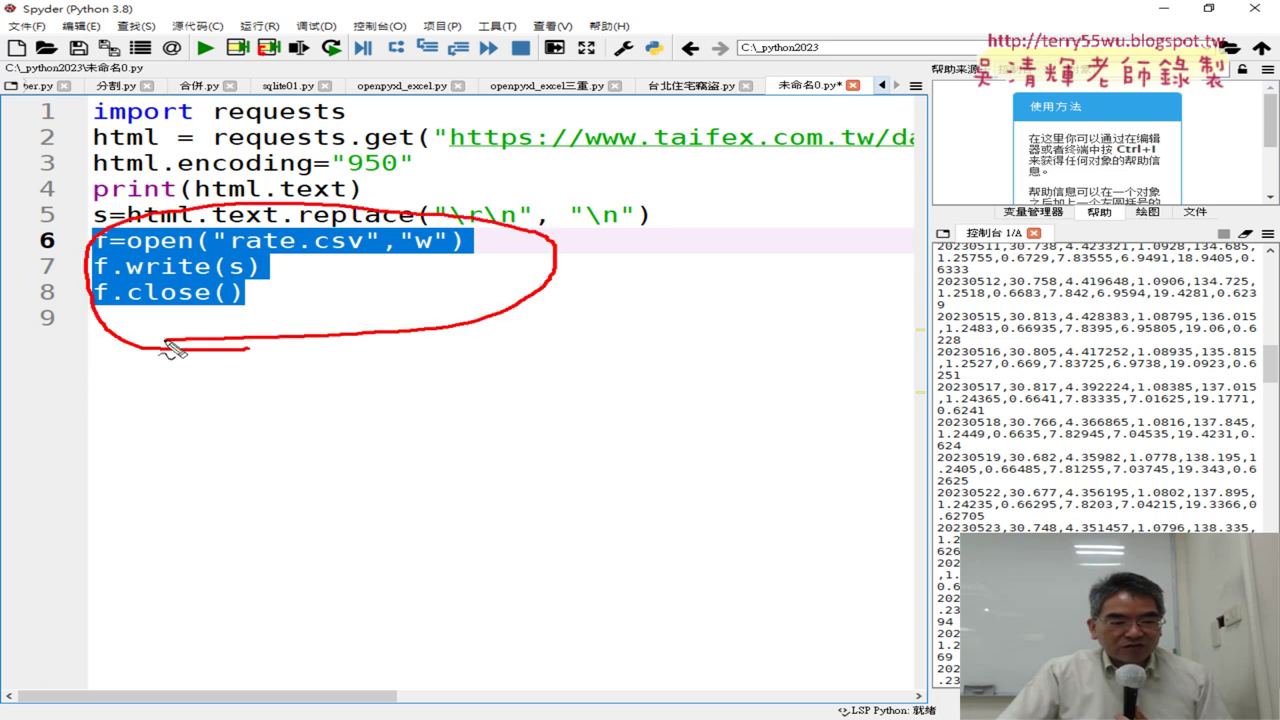
key("Escape")
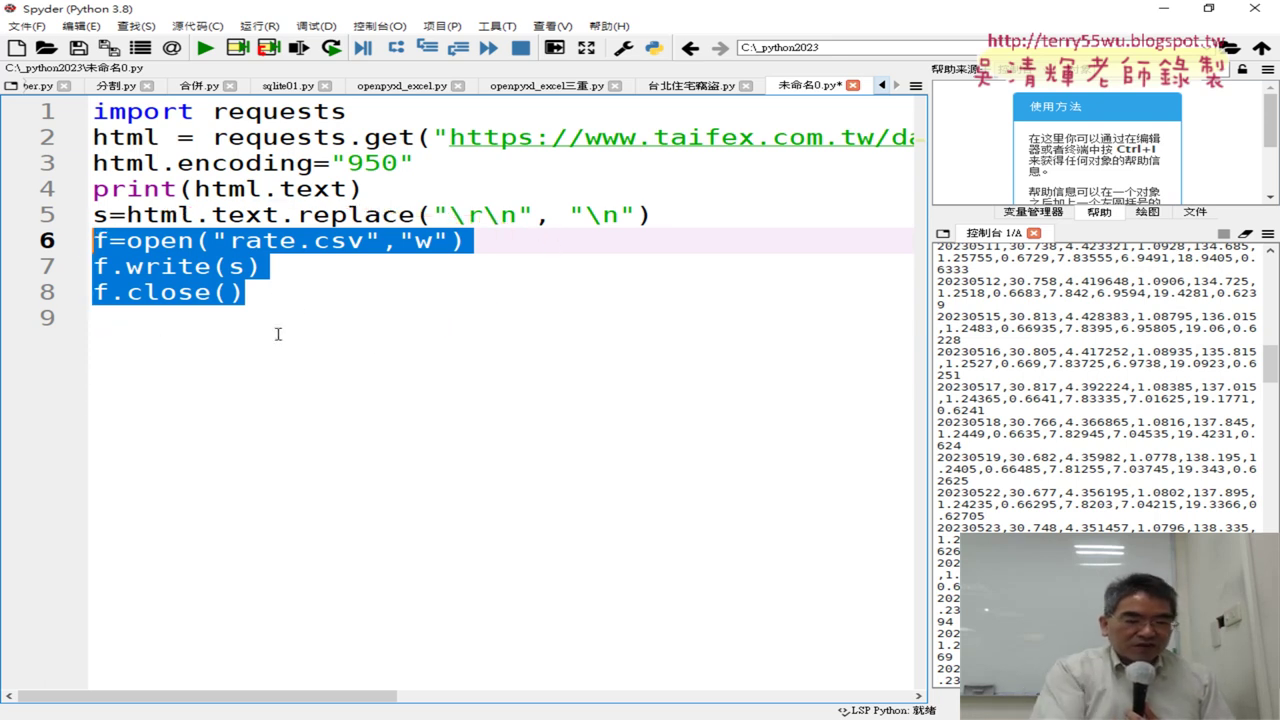
left_click(222, 268)
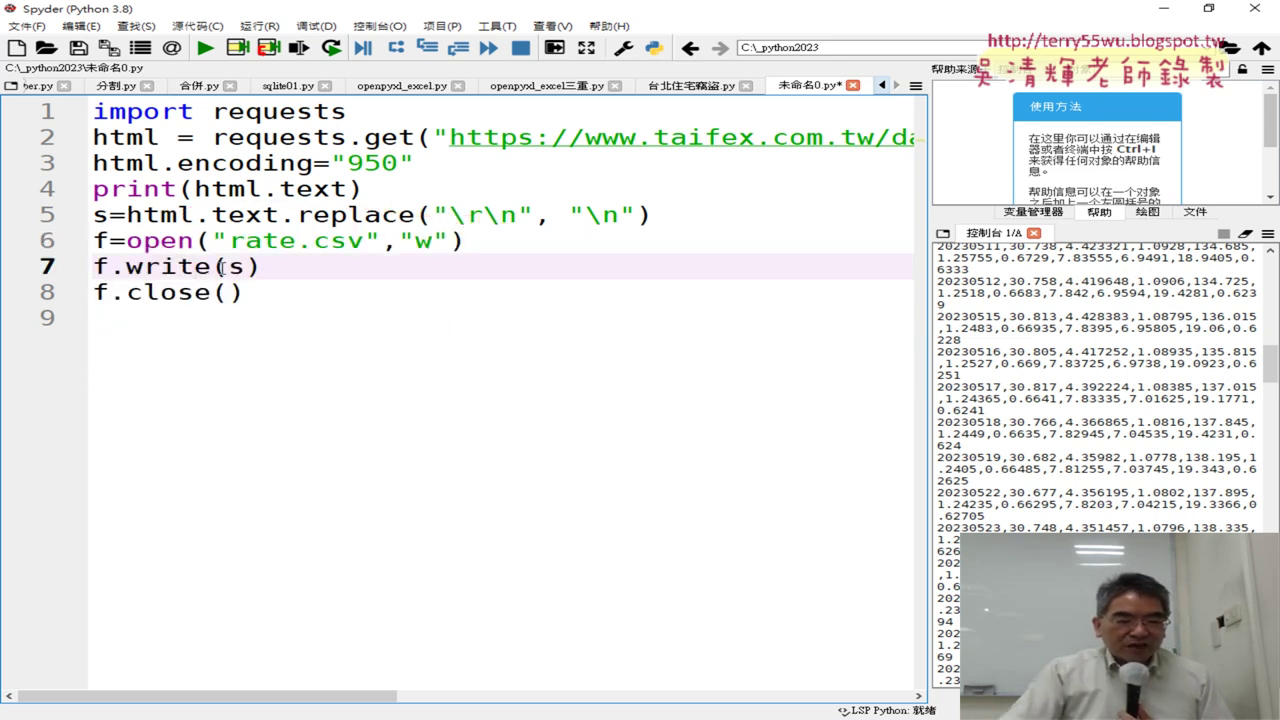
Step: Examine how the written variable s is built from html.text and its replace("\r\n", "\n") call
double_click(236, 266)
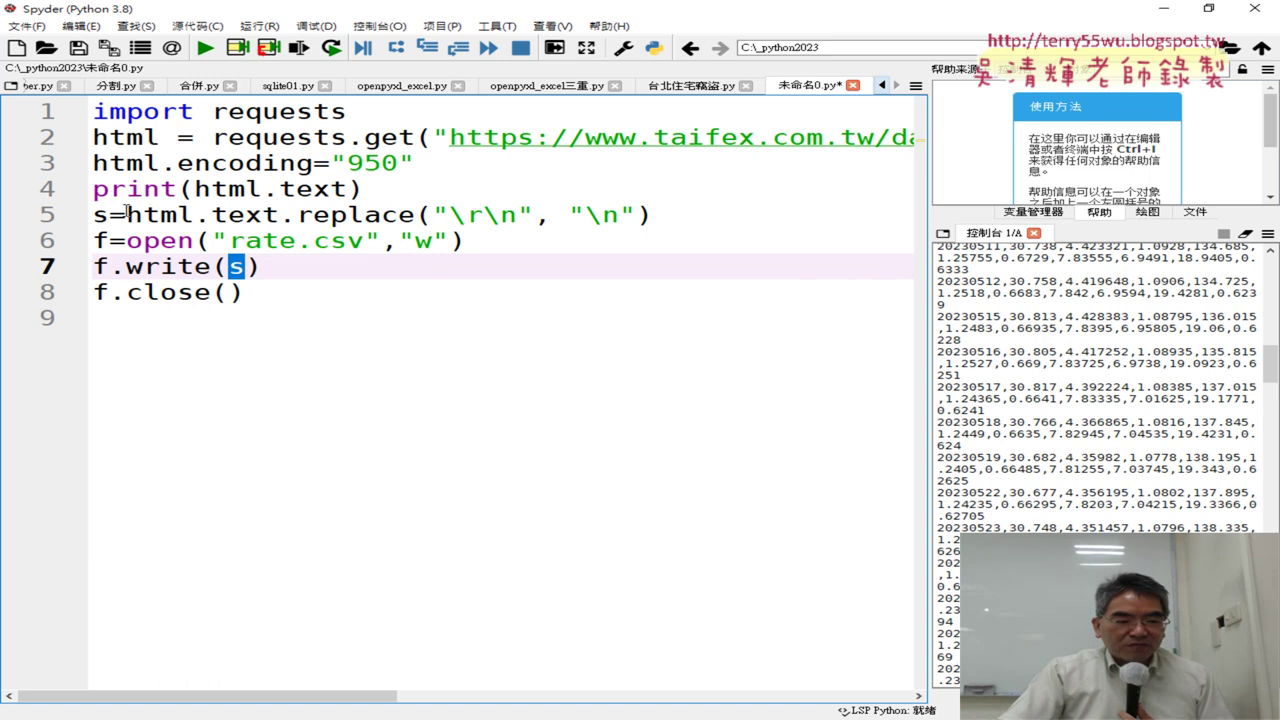
left_click_drag(127, 214, 280, 214)
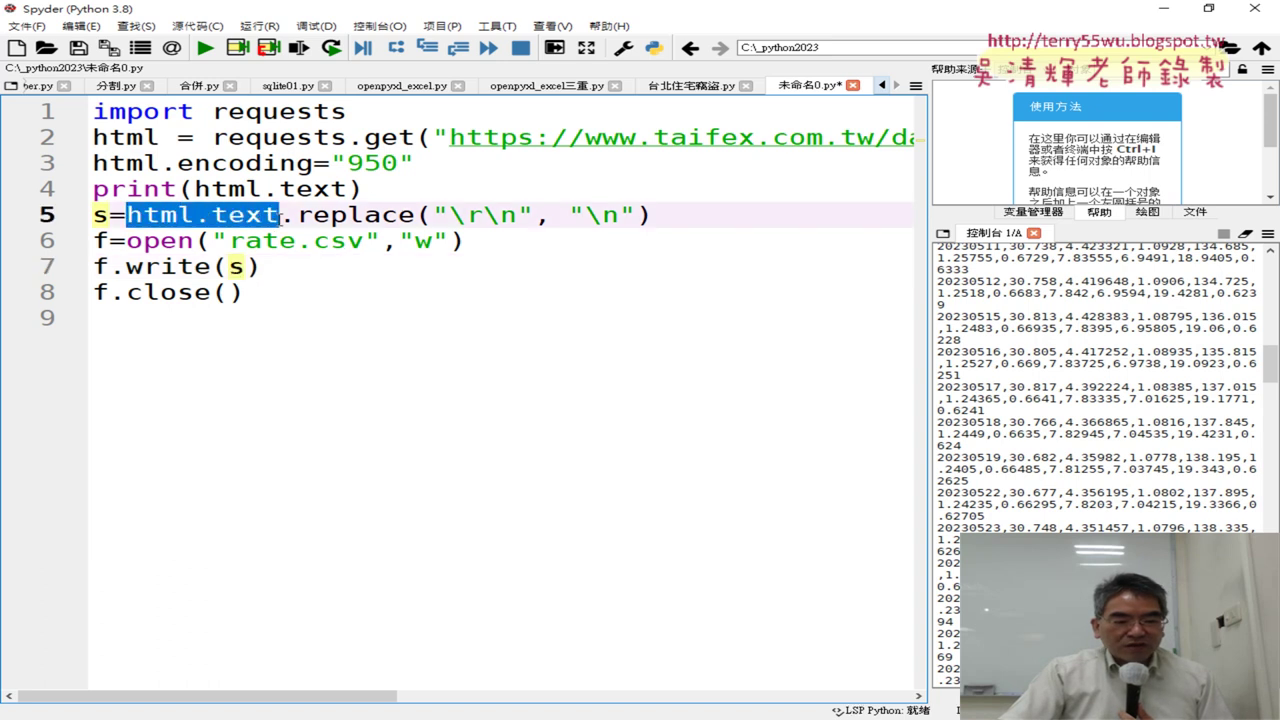
double_click(99, 214)
left_click_drag(286, 220, 662, 228)
left_click(662, 228)
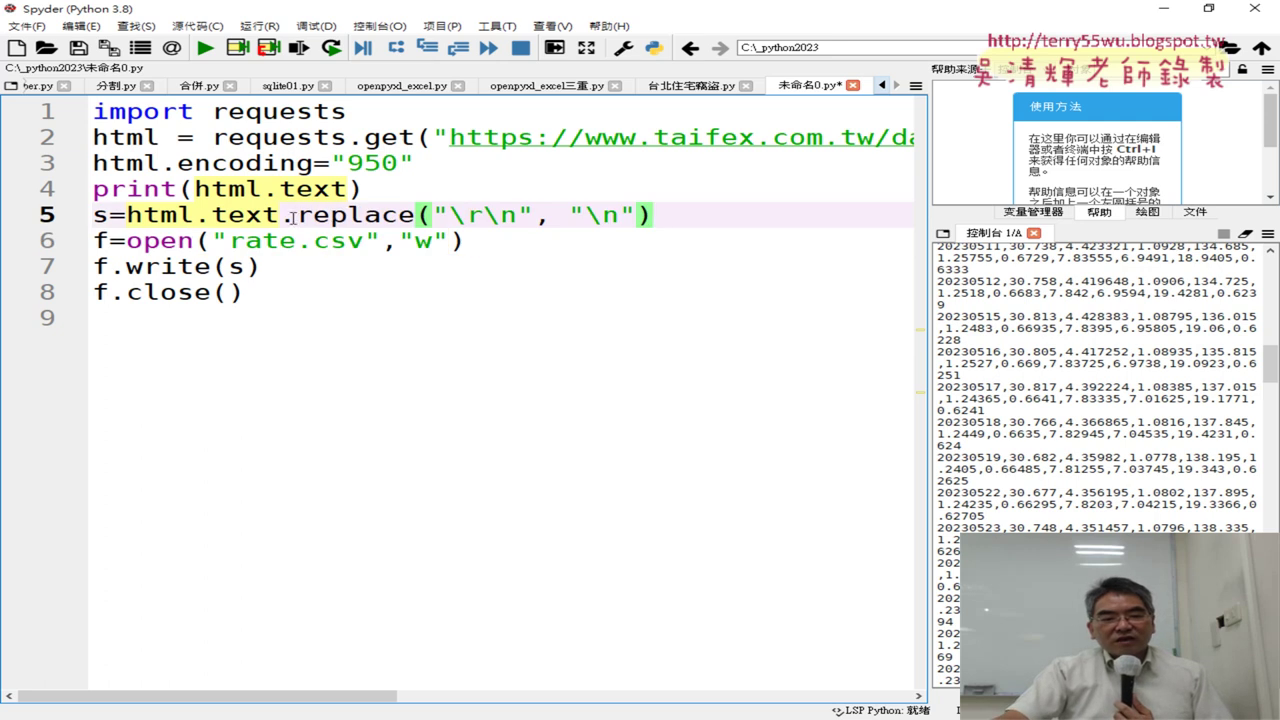
left_click(280, 216)
left_click_drag(282, 214, 652, 216)
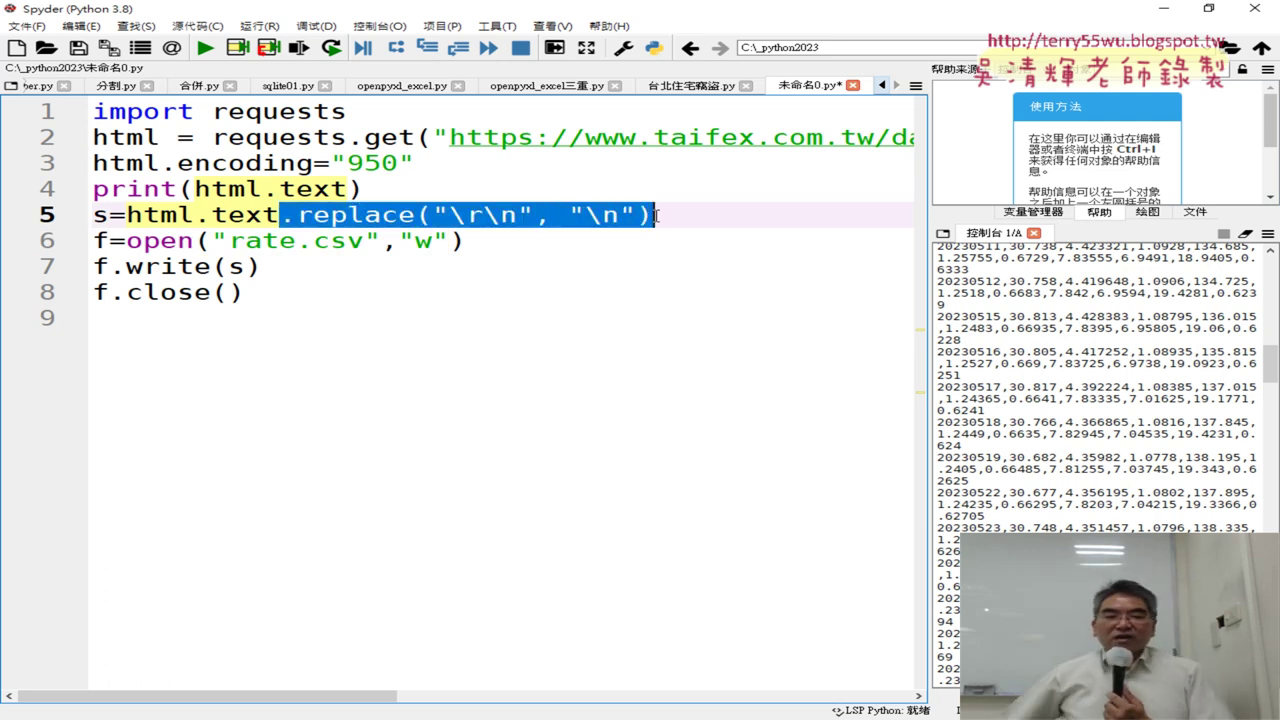